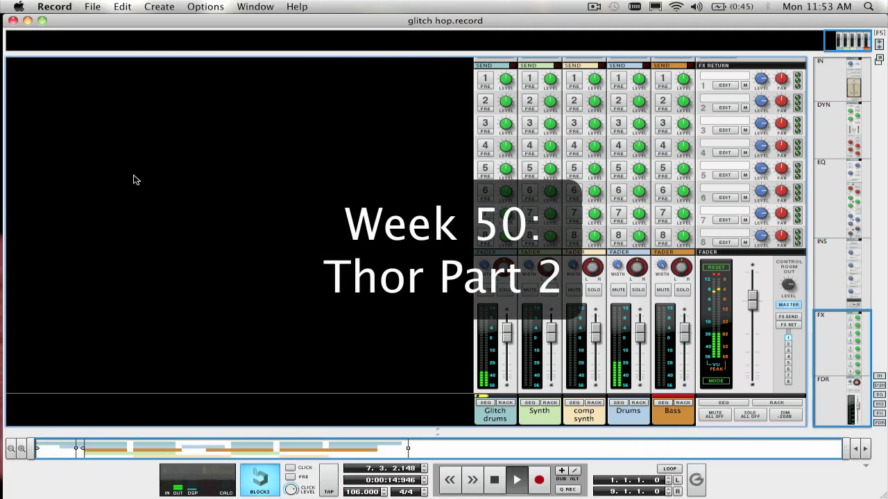
Step: Show the device rack and sequencer instead of the mixer, scrolling the track list down and back up
key(F5)
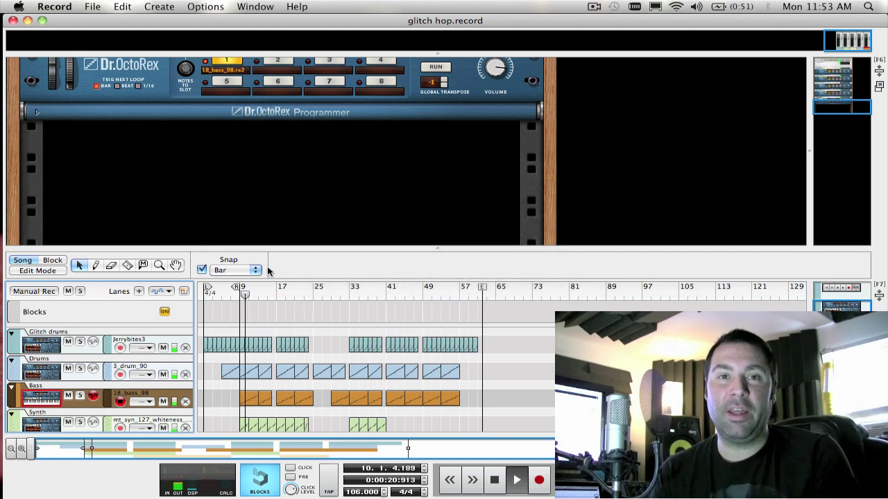
scroll(290, 326, down, 1)
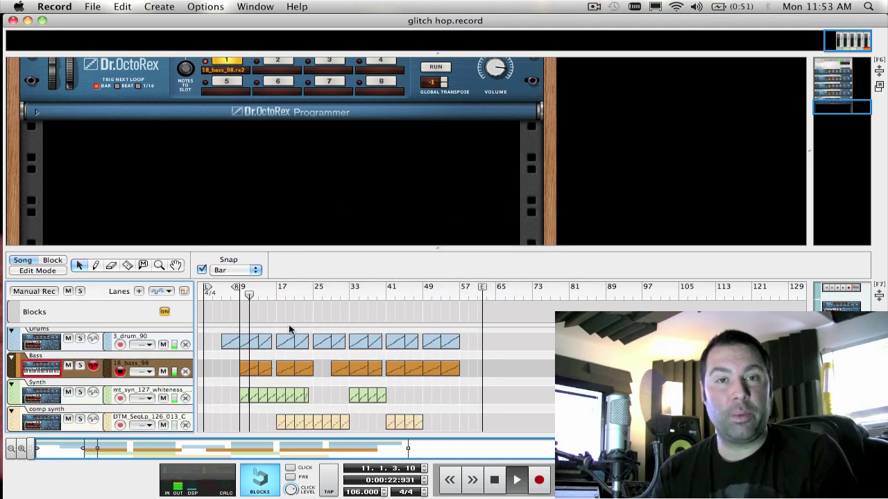
scroll(289, 330, up, 2)
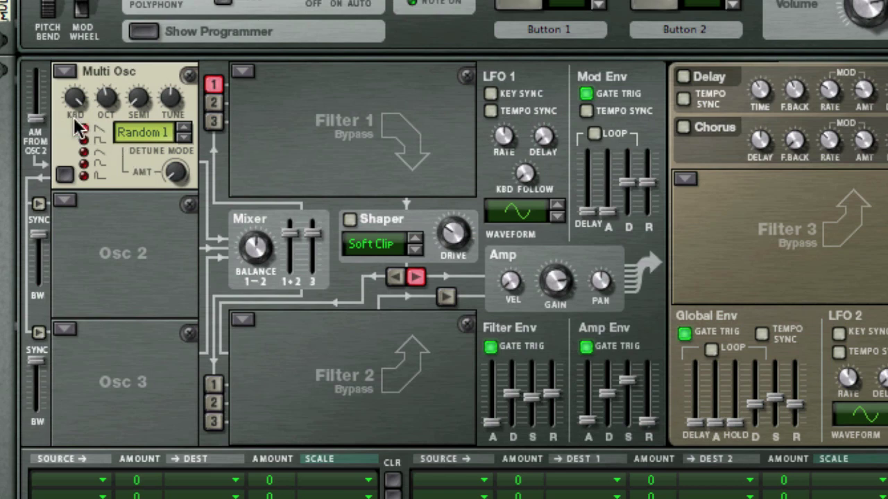
Step: Cycle the Multi Osc through its waveform shapes, including the third, ending back on the first waveform
click(83, 140)
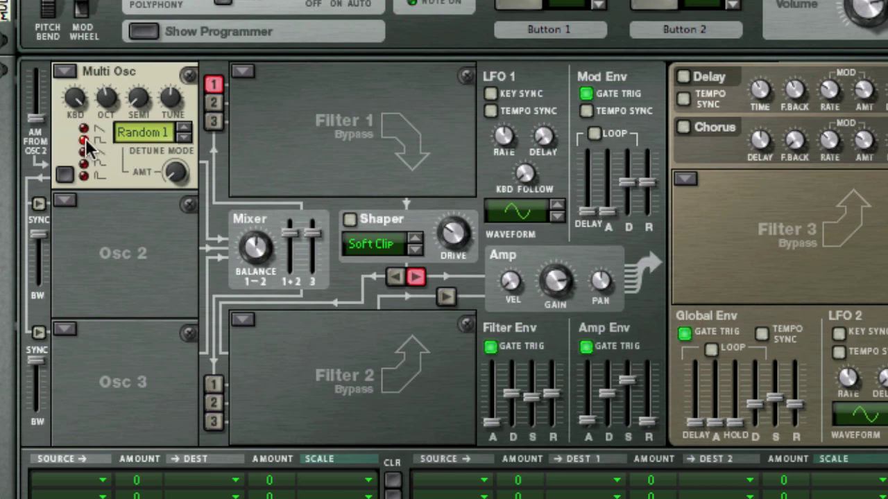
click(83, 152)
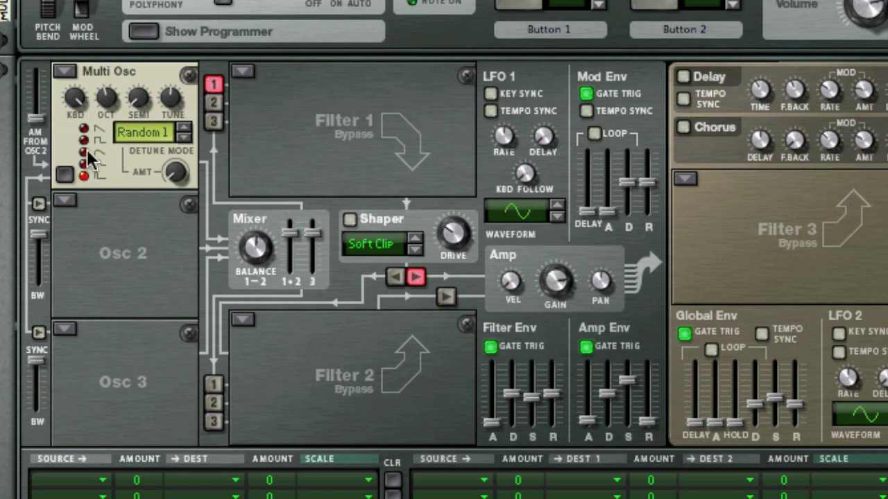
click(84, 129)
click(63, 175)
click(63, 176)
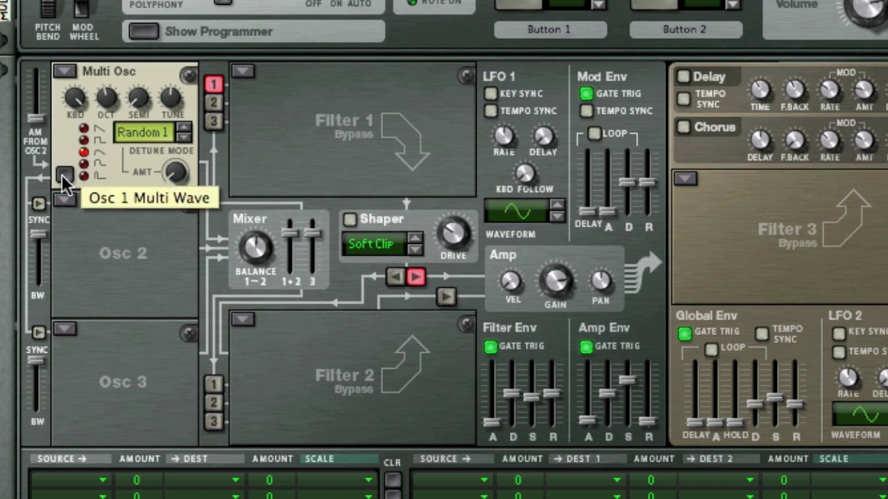
click(63, 176)
click(63, 176)
click(63, 176)
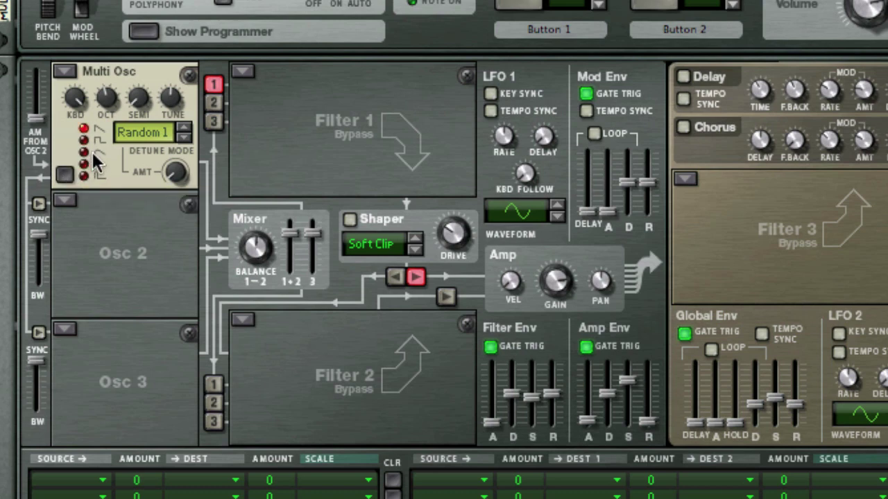
click(83, 151)
click(96, 128)
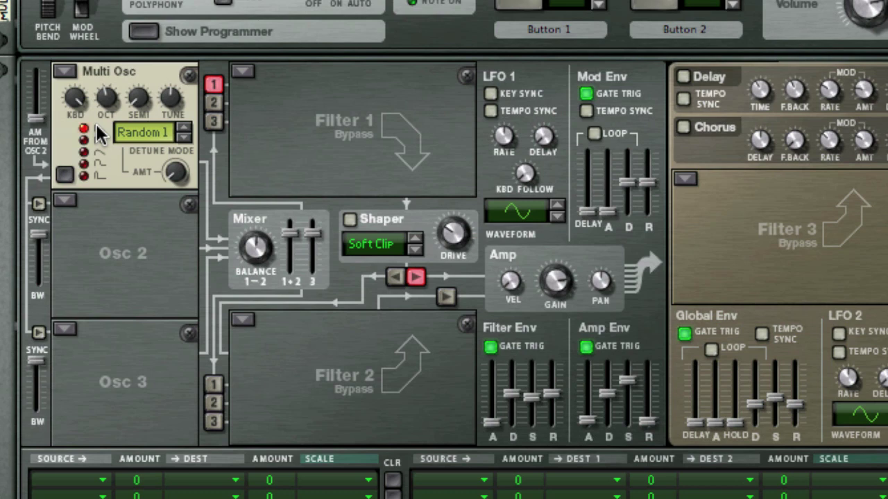
Step: Sweep the Multi Osc detune amount through values like 71, 80 and 55, finishing at 22
drag(177, 173, 188, 201)
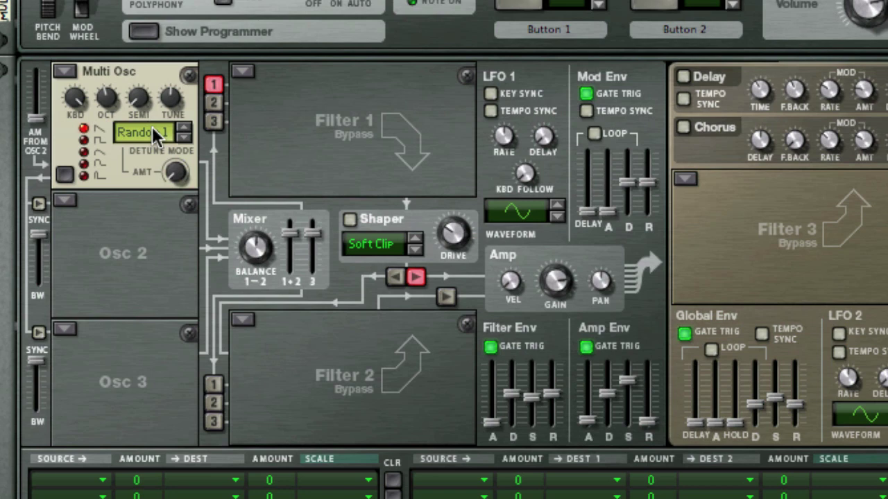
drag(174, 168, 178, 60)
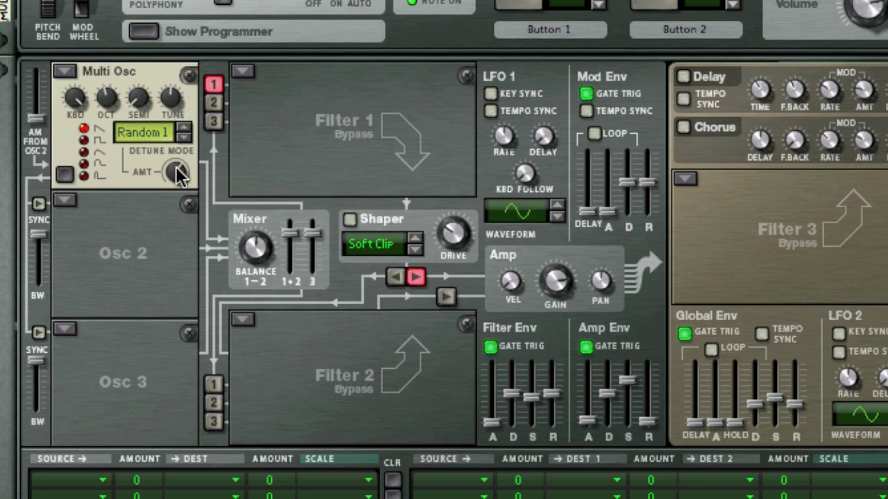
drag(178, 168, 184, 251)
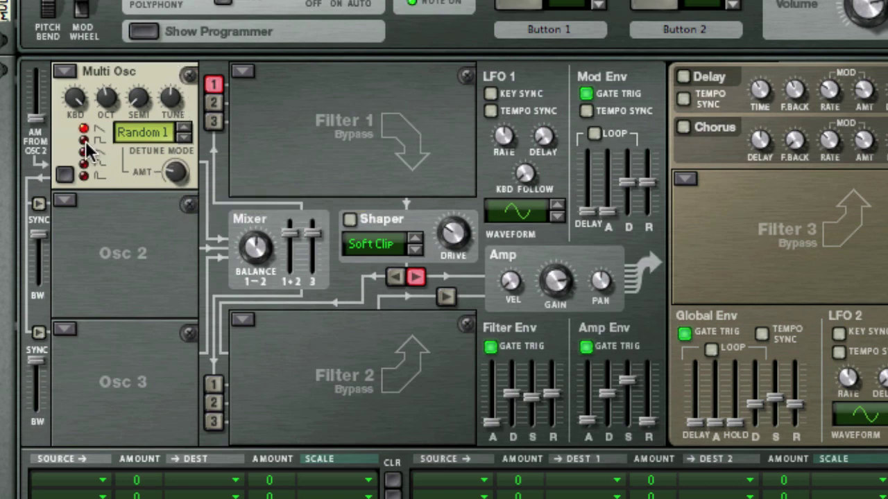
drag(177, 174, 165, 154)
Step: Set the detune amount to 0 and switch the detune mode to Octave
click(157, 133)
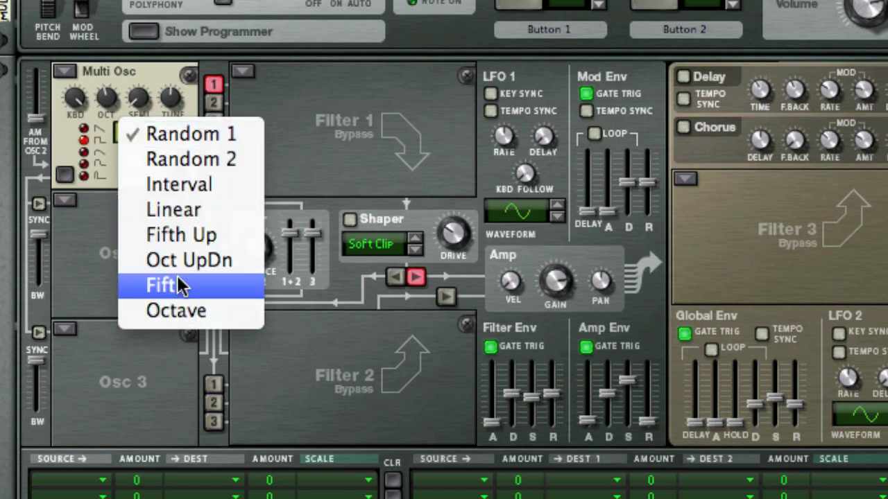
click(92, 236)
drag(174, 173, 174, 257)
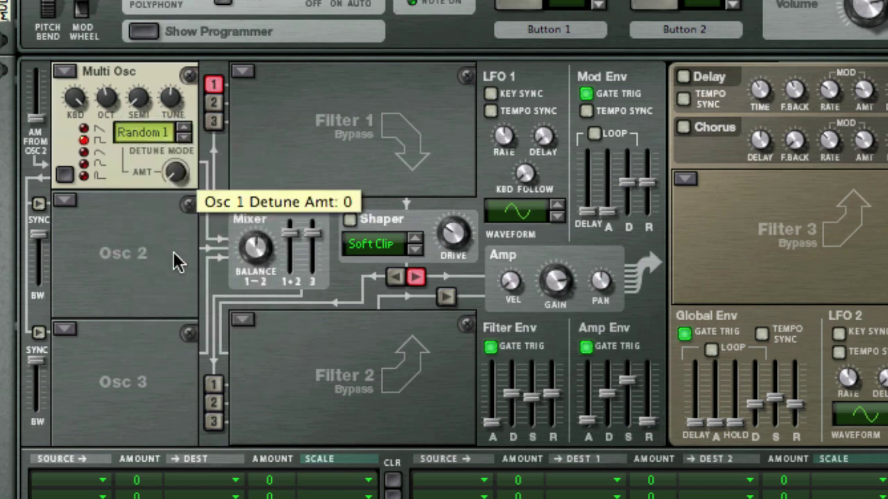
click(149, 134)
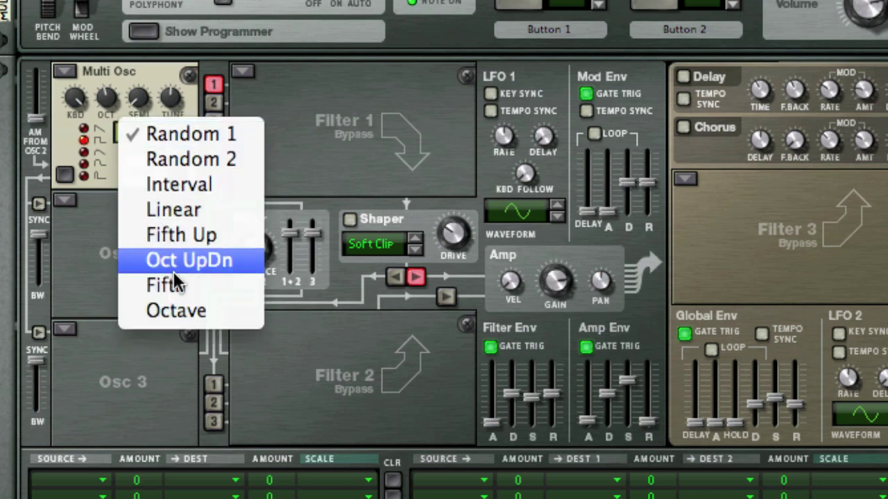
click(178, 310)
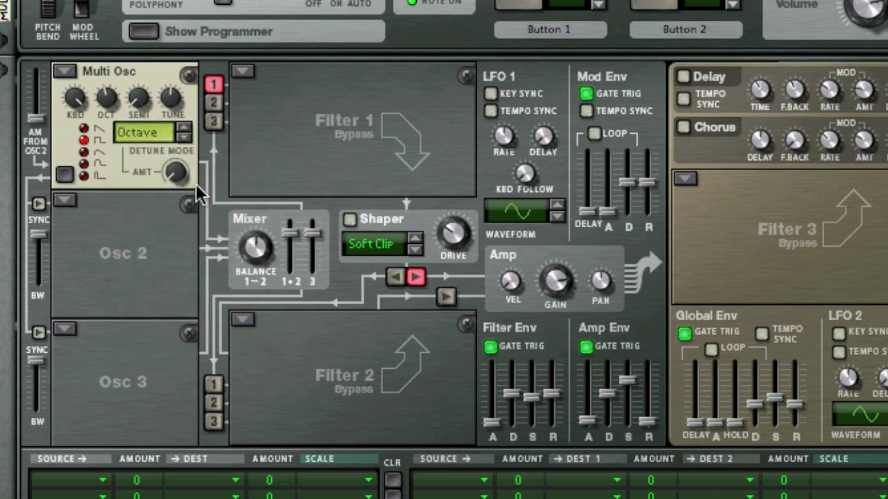
Step: Try the Fifth then Fifth Up detune modes, raising the detune amount to 88
click(146, 131)
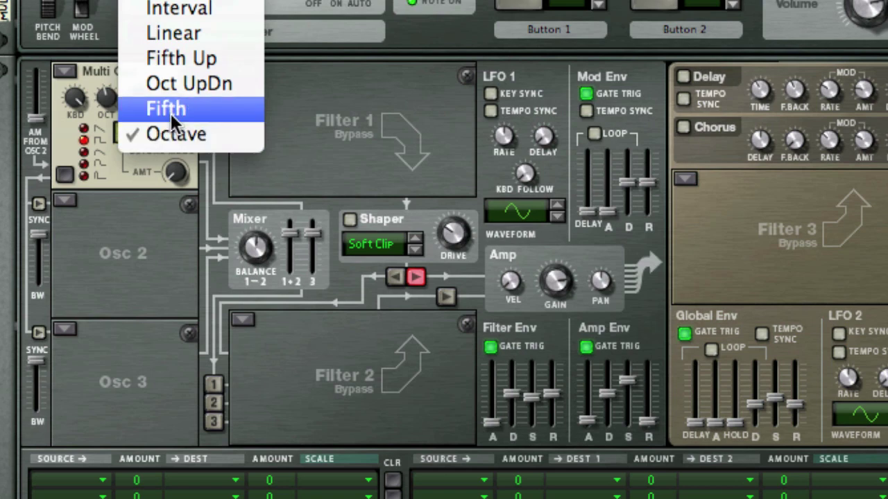
click(171, 113)
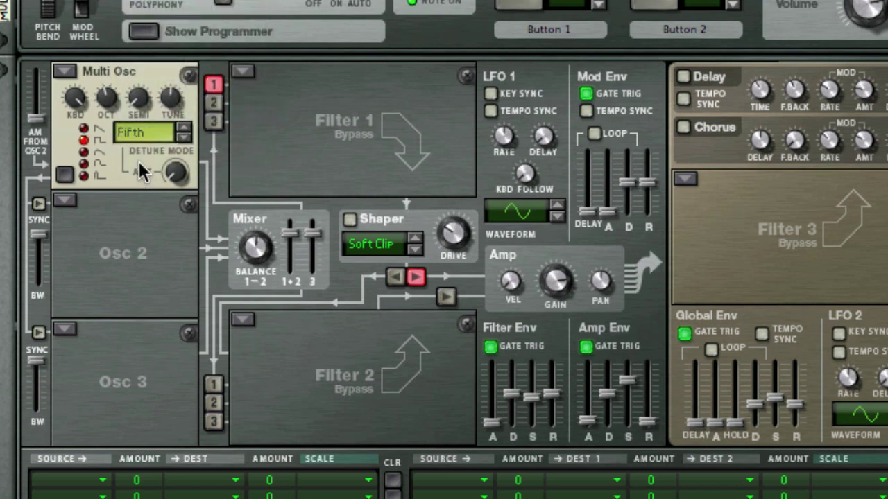
click(145, 126)
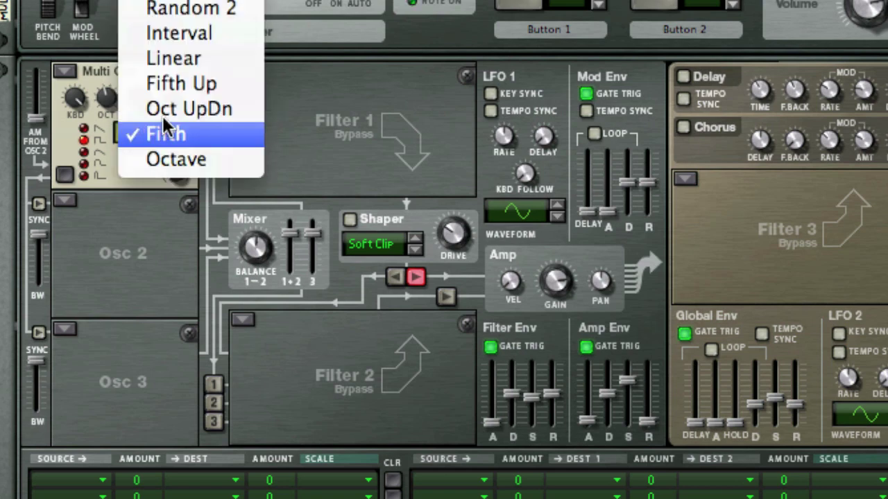
click(189, 85)
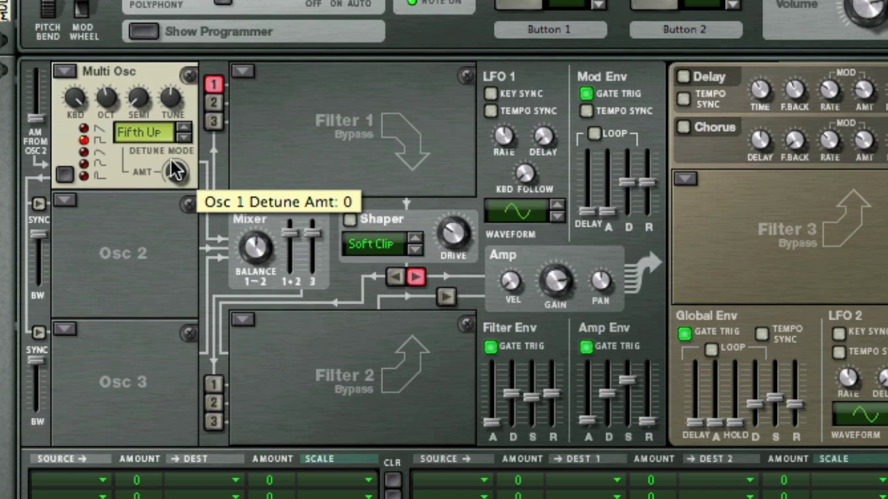
drag(174, 171, 191, 34)
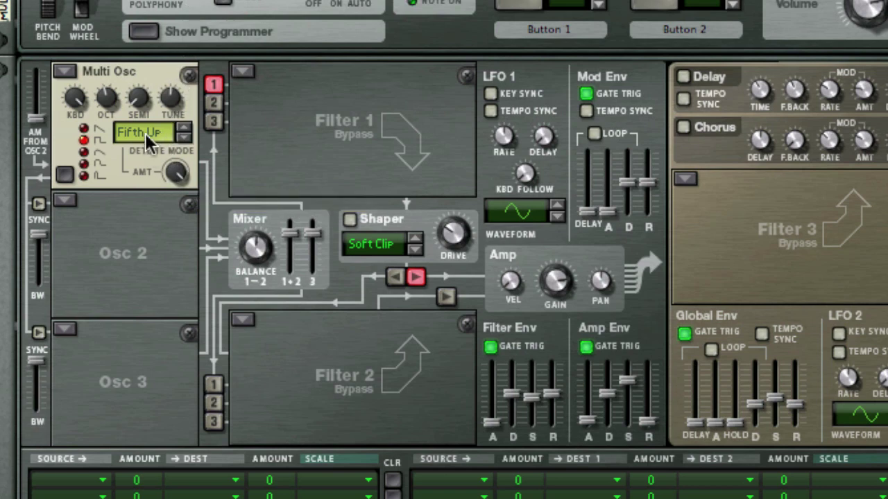
Step: Switch to Oct UpDn and lower the detune amount from 127 down to 8
click(145, 131)
click(142, 155)
drag(174, 176, 187, 289)
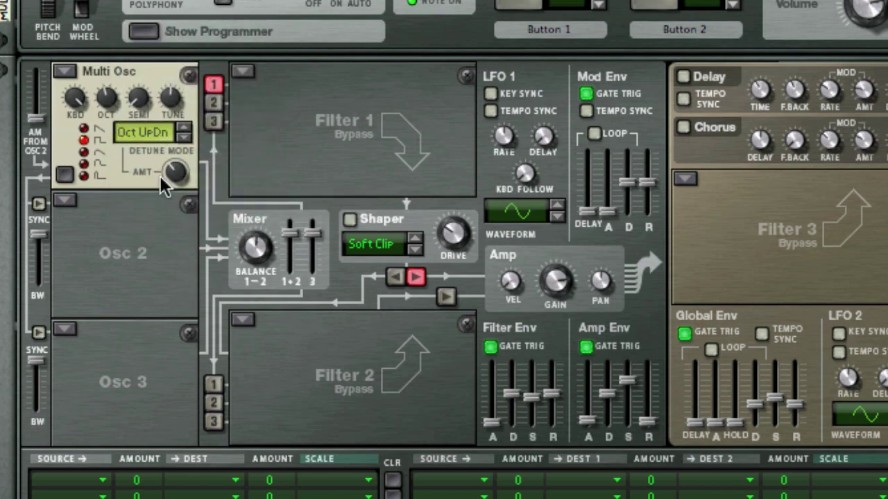
drag(174, 173, 182, 236)
Step: Switch the detune mode to Linear and set the detune amount through 14 and 18 to 17
click(144, 131)
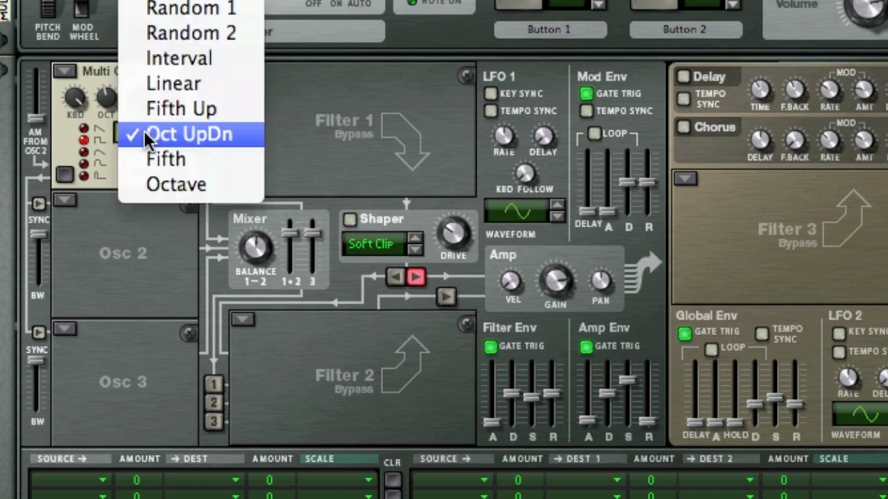
click(169, 84)
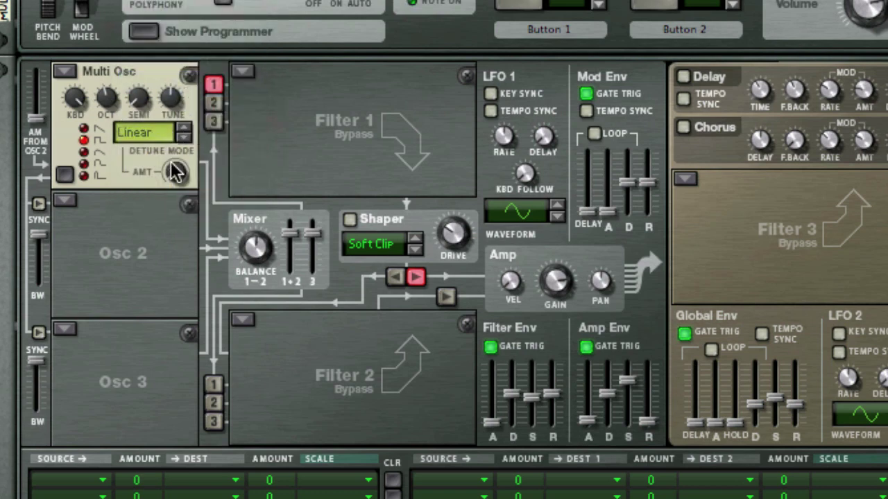
mouse_move(175, 178)
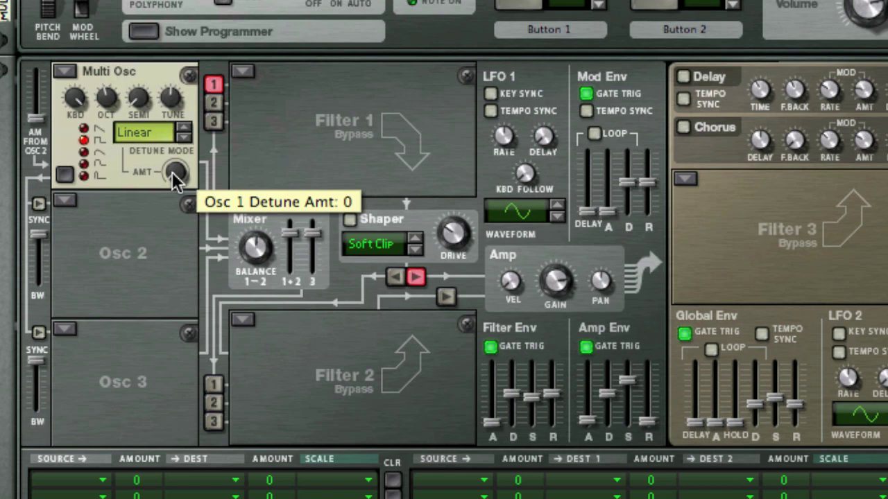
drag(172, 170, 175, 157)
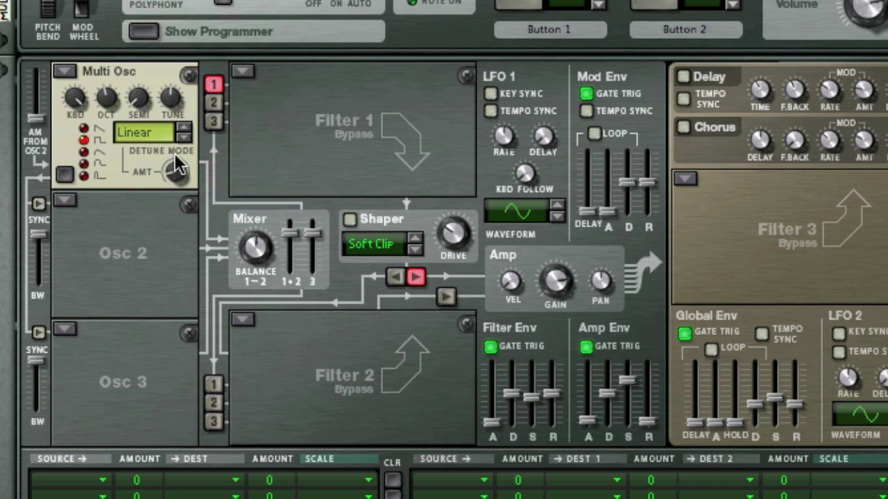
mouse_move(177, 175)
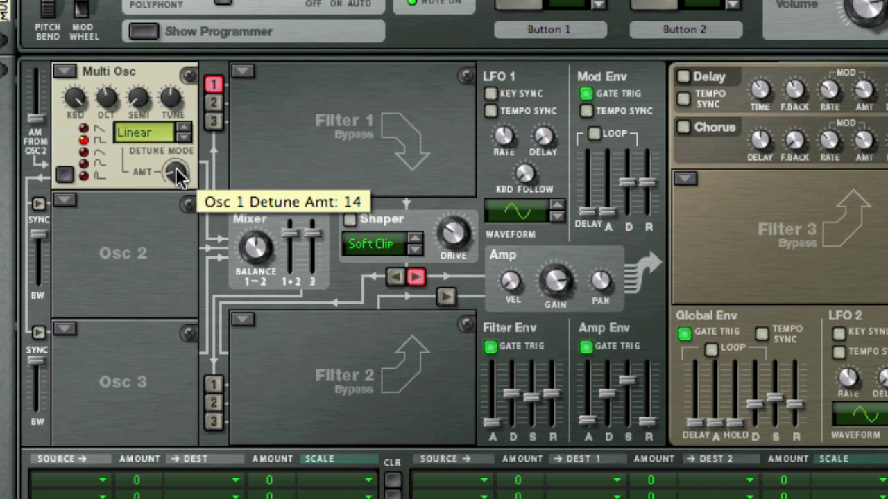
mouse_move(178, 178)
mouse_down()
mouse_move(182, 193)
mouse_move(179, 179)
mouse_up()
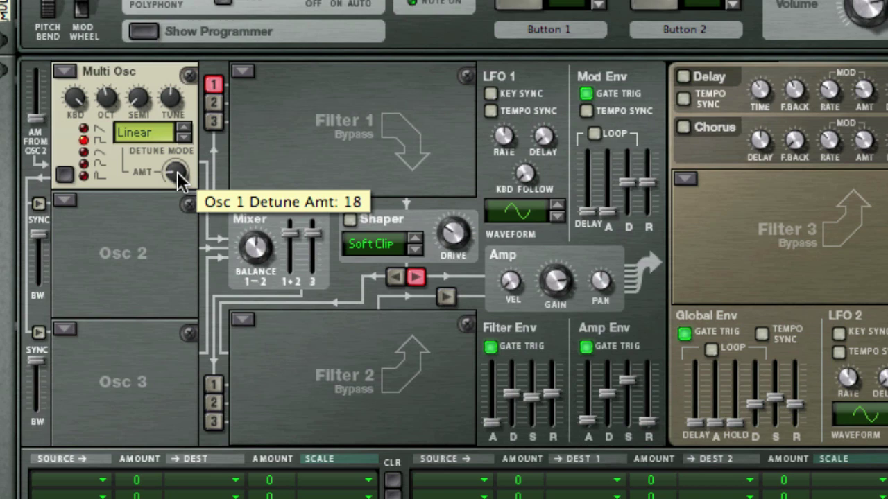
drag(179, 181, 178, 182)
Step: Try the Interval and Random 2 detune modes, ending on Random 1
click(148, 131)
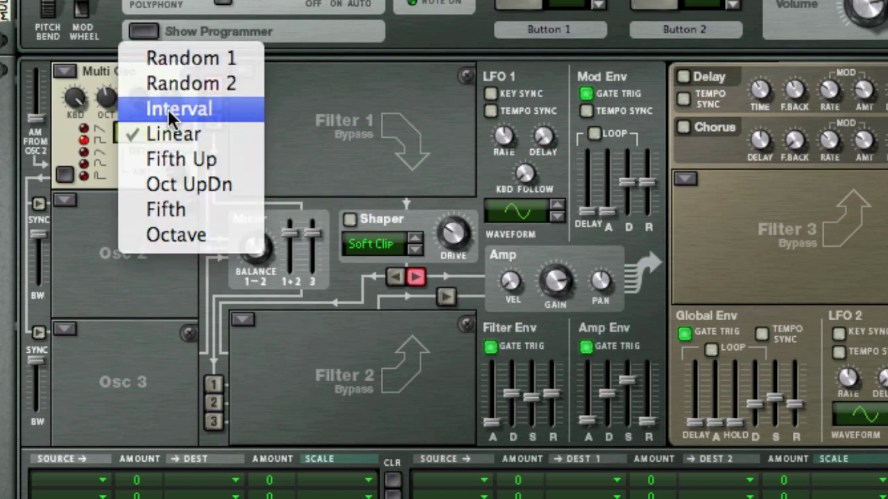
click(168, 109)
click(146, 135)
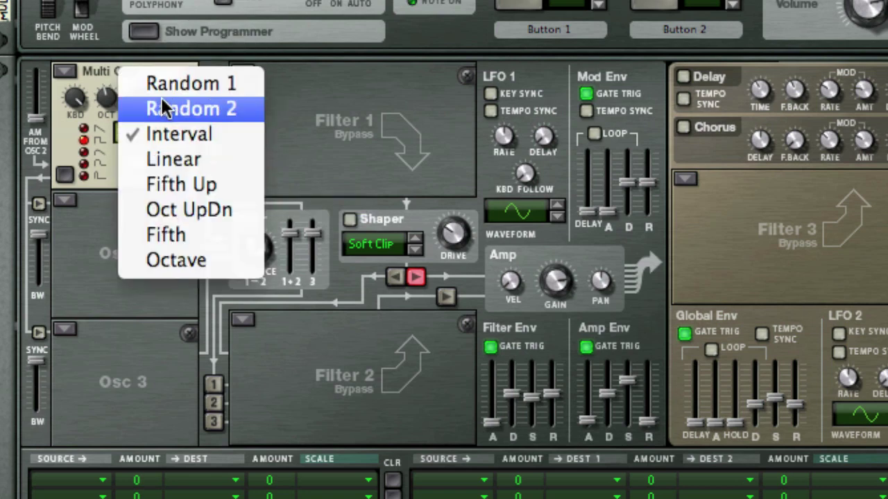
click(161, 98)
click(146, 134)
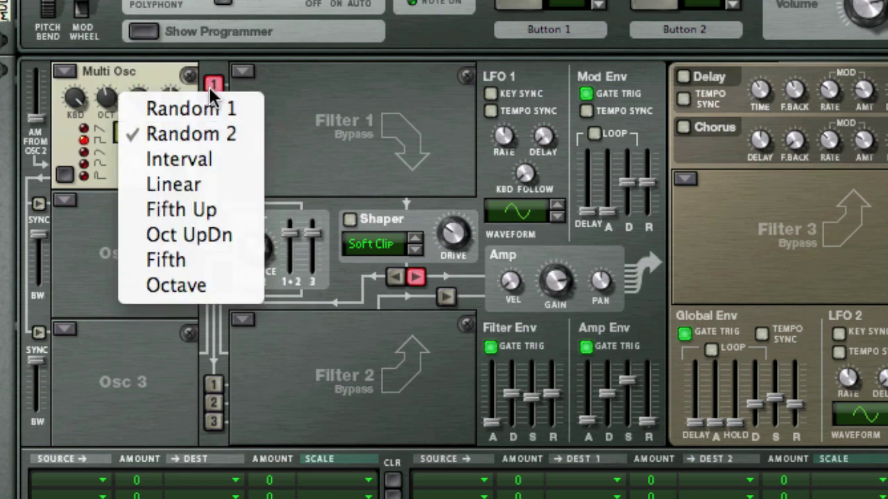
click(197, 108)
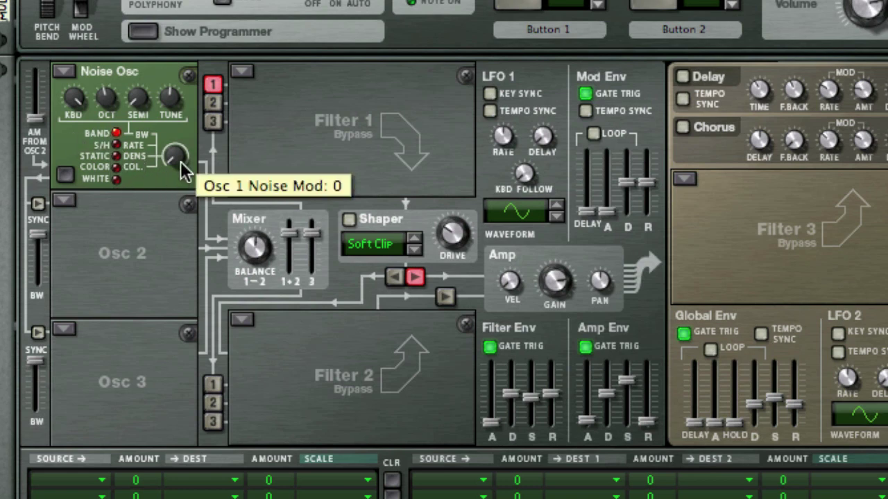
Step: Raise the noise modulation and cycle the noise type from S/H back to BAND
drag(180, 161, 177, 201)
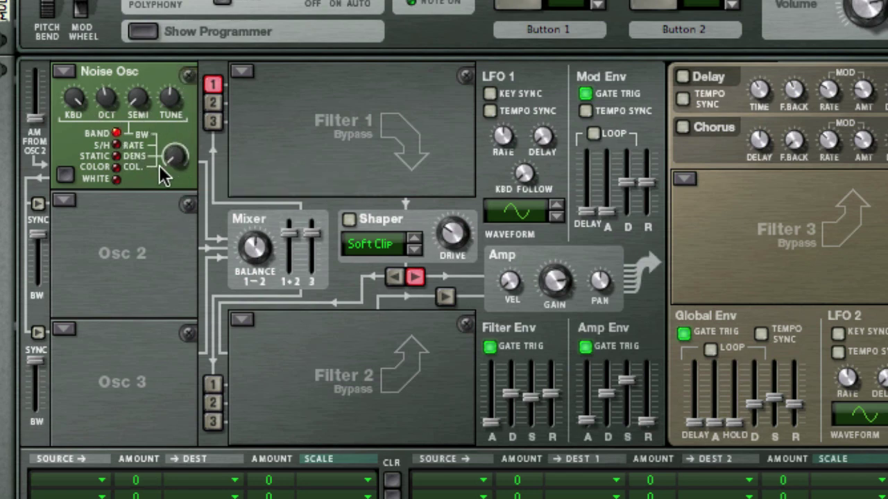
mouse_move(182, 164)
click(58, 176)
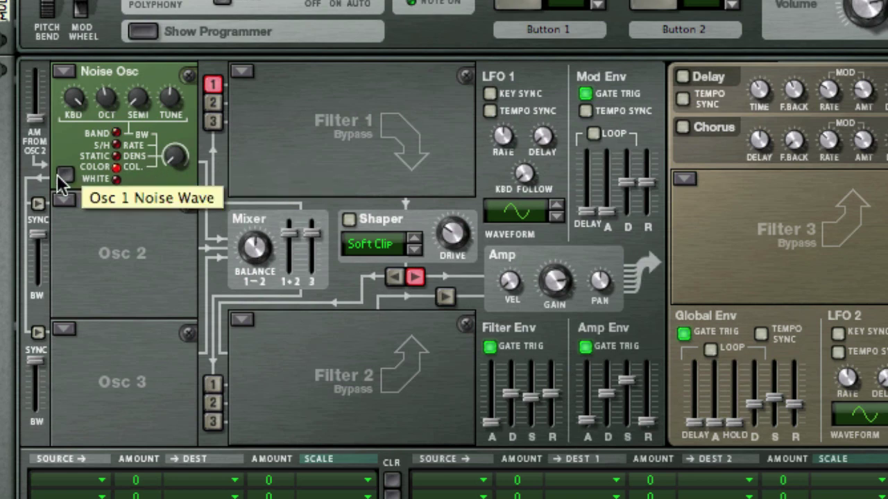
click(61, 176)
click(61, 175)
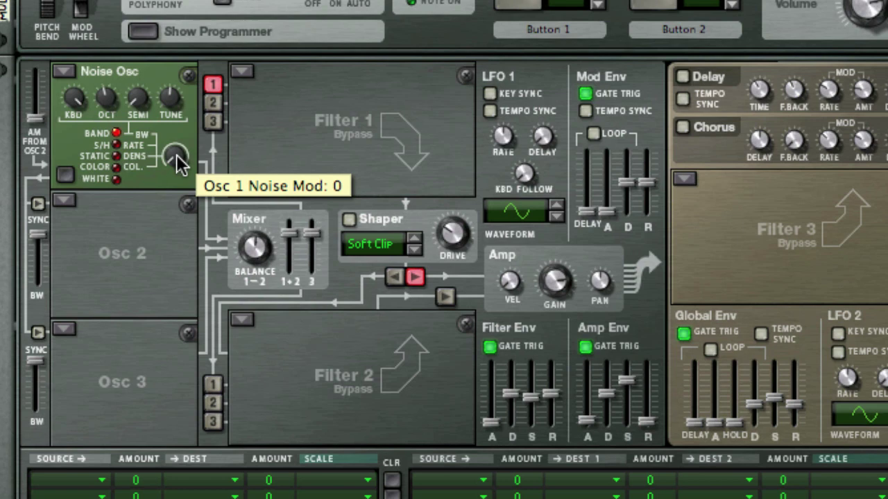
Step: Set noise mod to about 97 then 59, octave from 4 to 6, keyboard tracking at 127
drag(174, 155, 179, 130)
drag(179, 169, 201, 258)
drag(111, 101, 109, 75)
drag(176, 161, 173, 1)
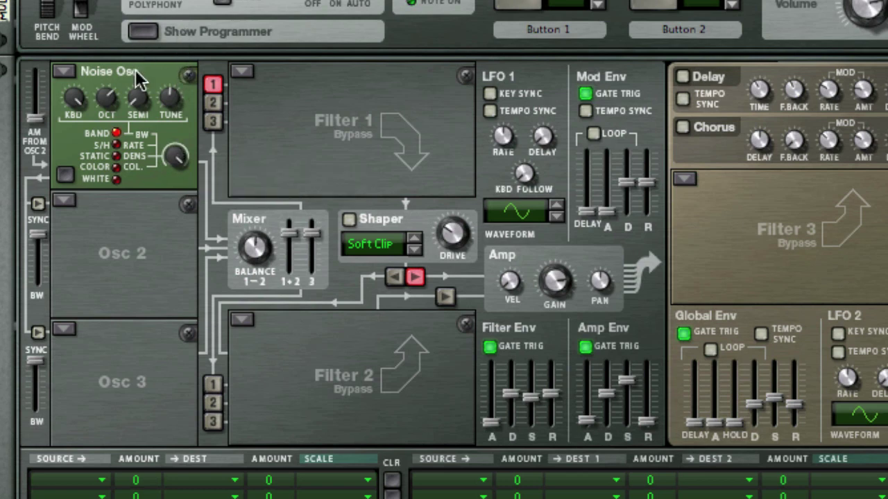
drag(76, 95, 114, 126)
Step: Select S/H noise and raise the noise modulation to about 40
click(126, 148)
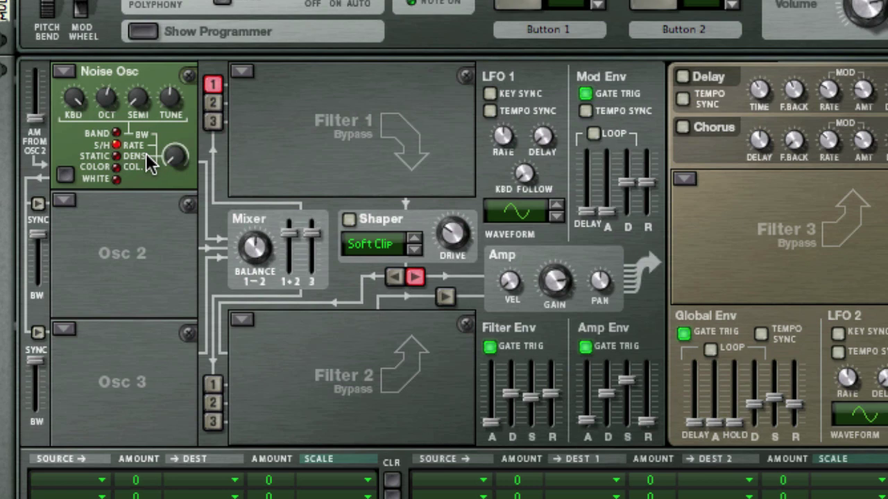
mouse_move(178, 162)
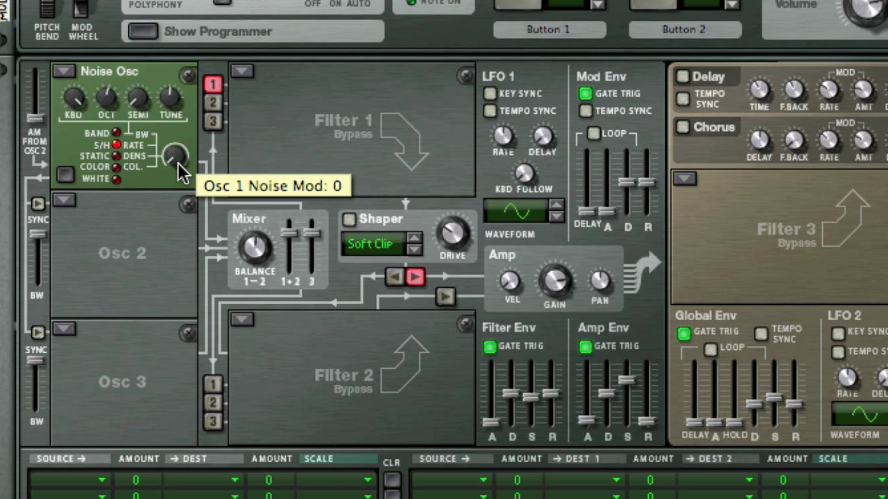
drag(178, 162, 157, 32)
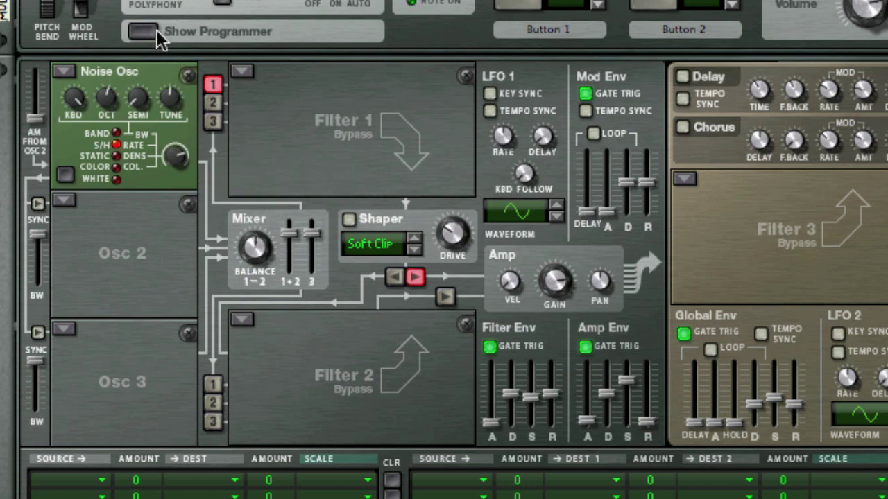
Step: Choose STATIC noise, drop the noise modulation to 0, then bring it up to 24
click(118, 157)
drag(178, 158, 196, 314)
mouse_move(174, 157)
mouse_down()
mouse_move(176, 146)
mouse_move(182, 168)
mouse_up()
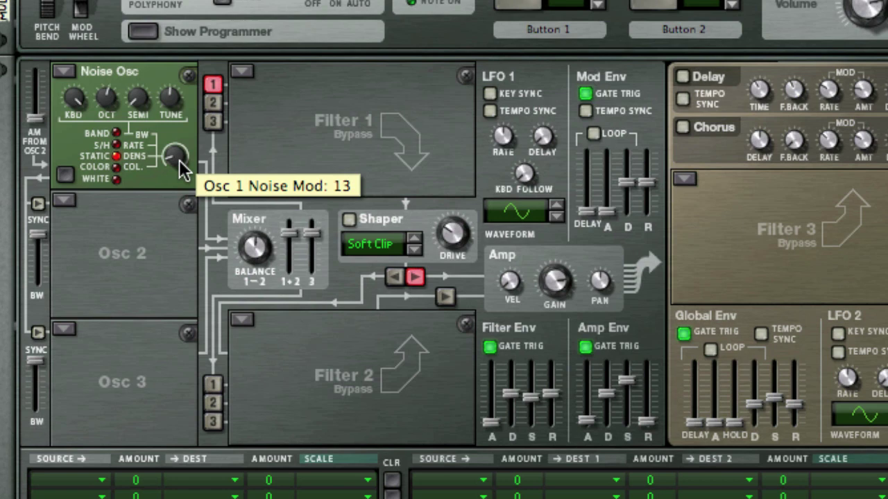
drag(179, 161, 179, 137)
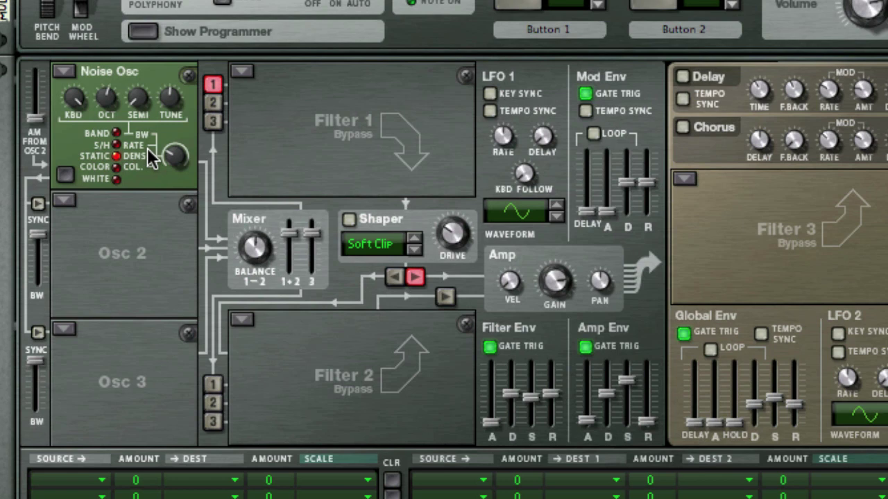
Step: Choose COLOR noise and sweep its modulation from near 0 through 15 up to about 61
click(117, 167)
drag(176, 179, 176, 207)
mouse_move(186, 165)
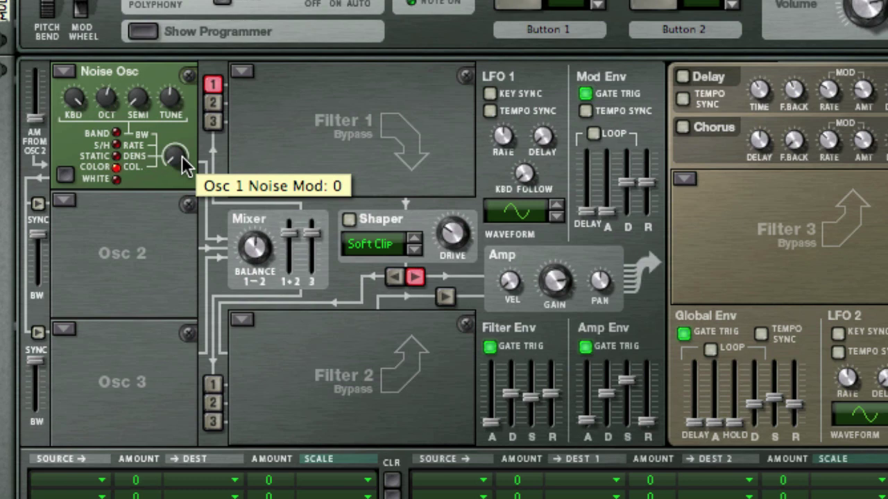
mouse_move(183, 165)
mouse_down()
mouse_move(175, 0)
mouse_move(184, 161)
mouse_up()
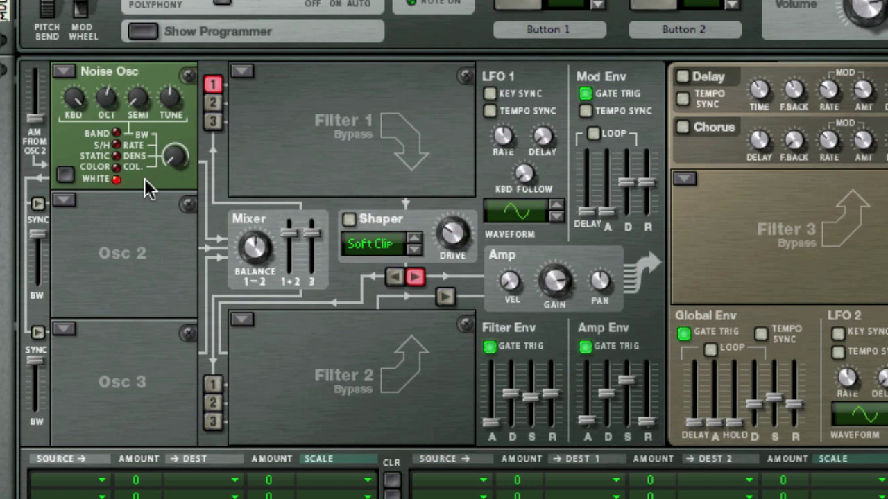
mouse_move(177, 166)
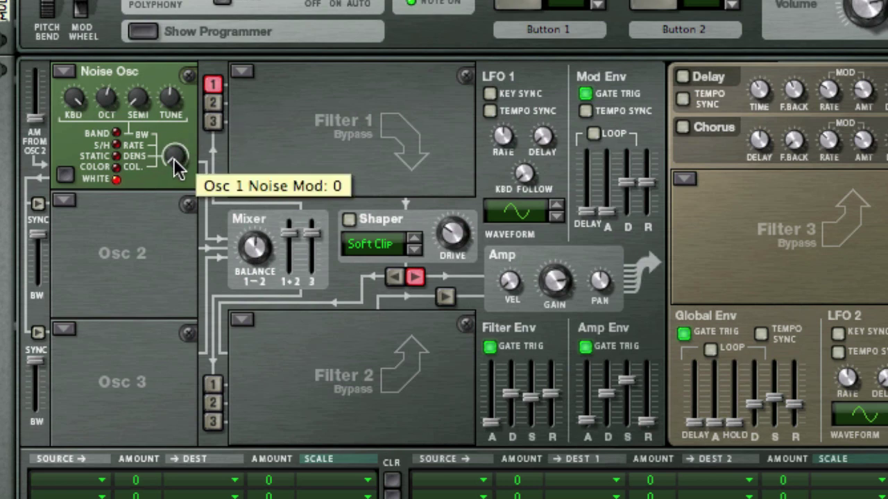
drag(174, 159, 191, 173)
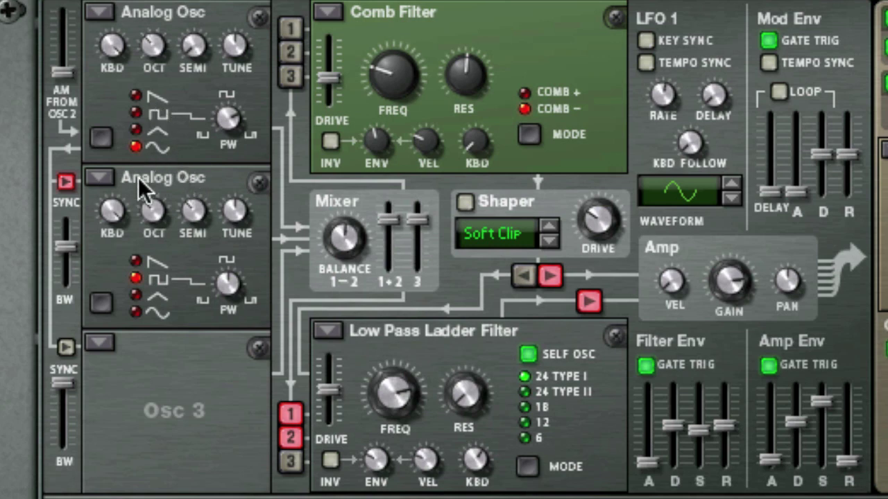
Step: Lower oscillators 2 and 1 by one octave each, to octave 2
mouse_move(154, 235)
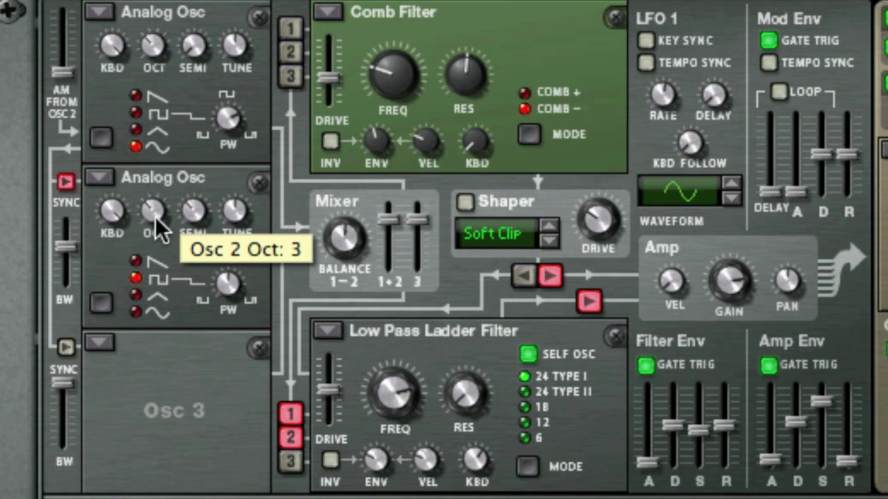
mouse_move(152, 226)
mouse_down()
mouse_move(157, 237)
mouse_move(155, 194)
mouse_move(155, 213)
mouse_up()
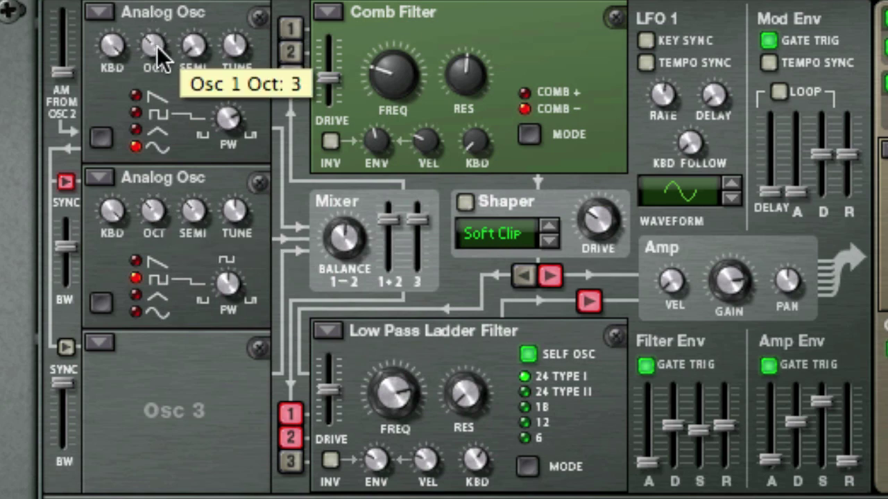
mouse_move(156, 46)
mouse_down()
mouse_move(163, 66)
mouse_move(157, 19)
mouse_move(155, 36)
mouse_up()
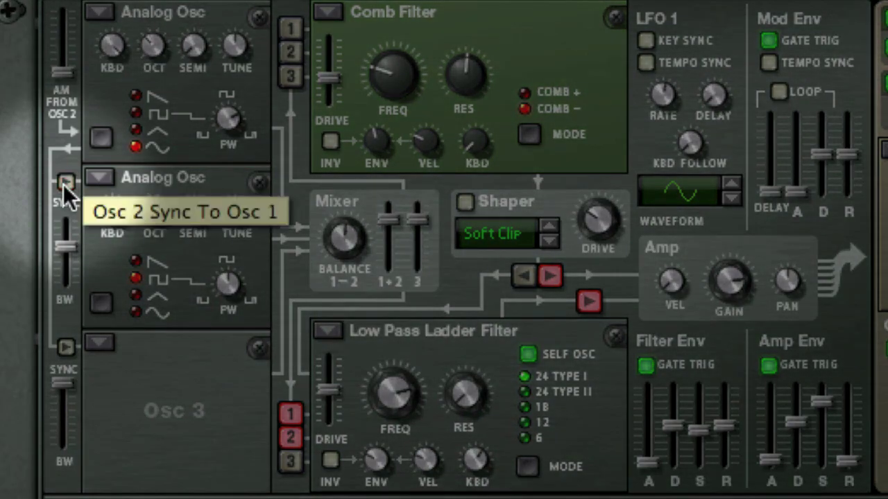
Step: Sync oscillator 2 to oscillator 1 and reduce the sync bandwidth to 0
click(63, 184)
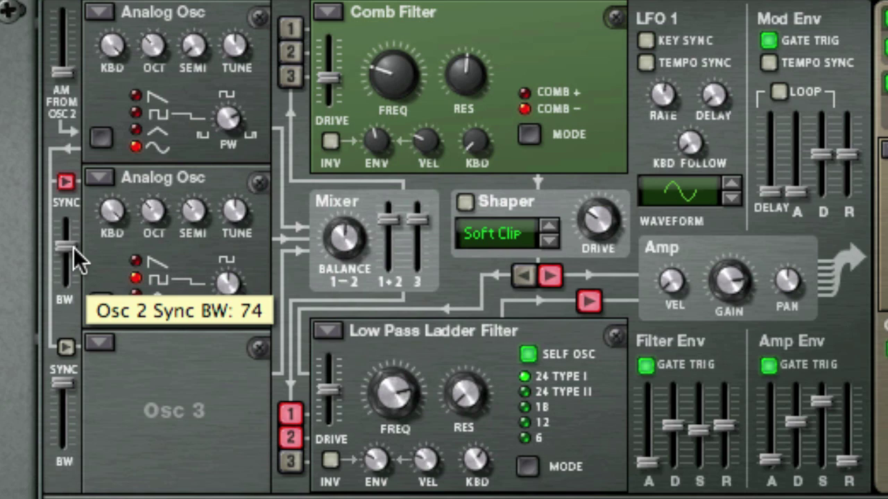
drag(73, 247, 74, 205)
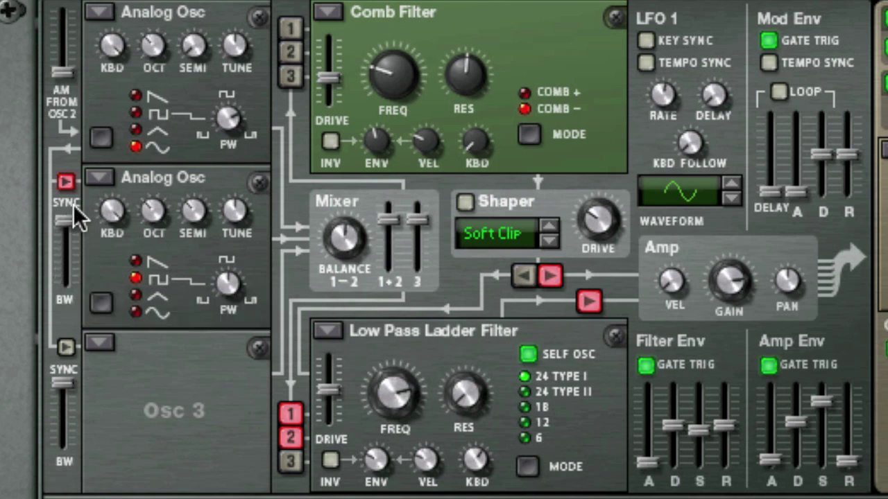
mouse_move(155, 223)
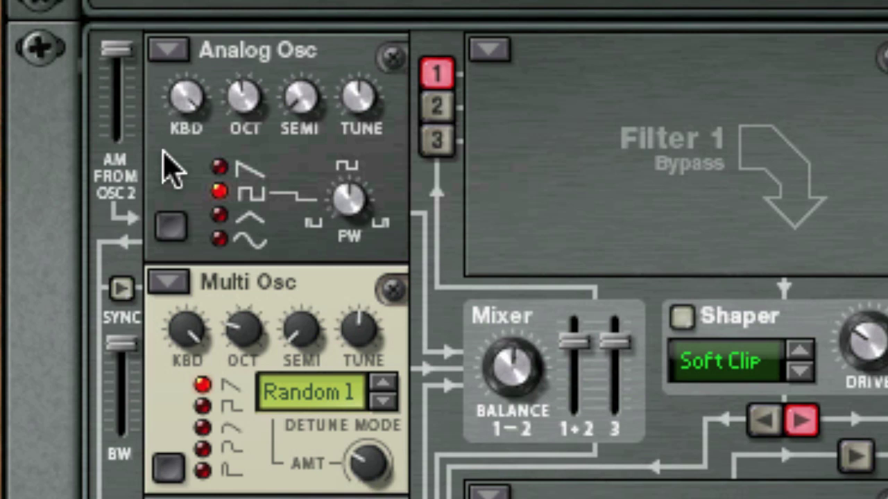
Step: Drop AM from Osc 2 to 7, raise the Multi Osc one octave, and adjust its detune amount
mouse_move(115, 57)
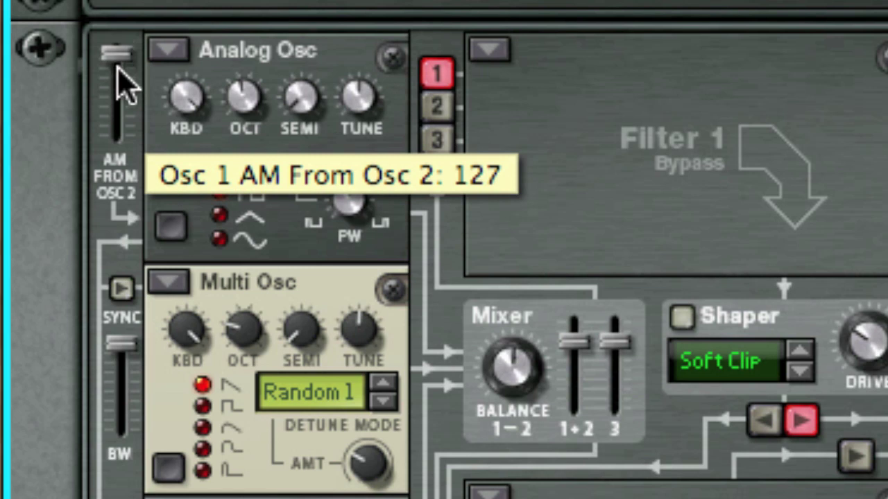
drag(115, 69, 214, 125)
mouse_move(231, 356)
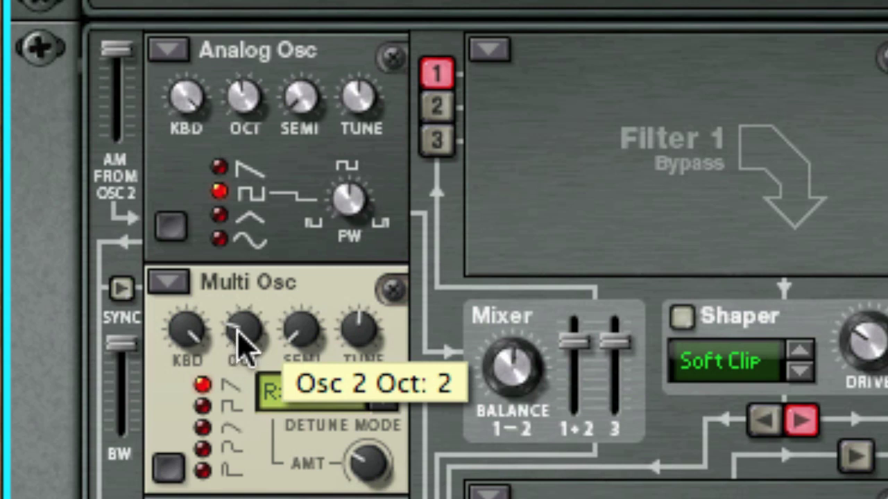
mouse_move(246, 320)
mouse_down()
mouse_move(246, 310)
mouse_move(249, 333)
mouse_up()
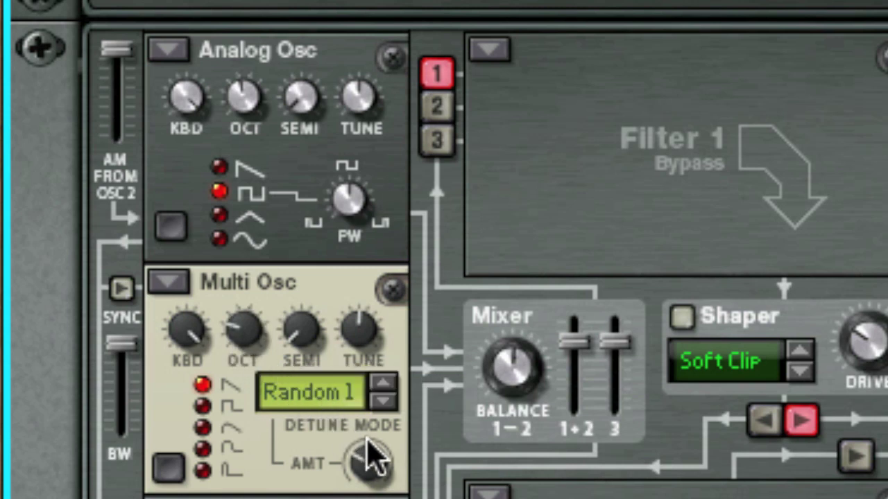
mouse_move(366, 461)
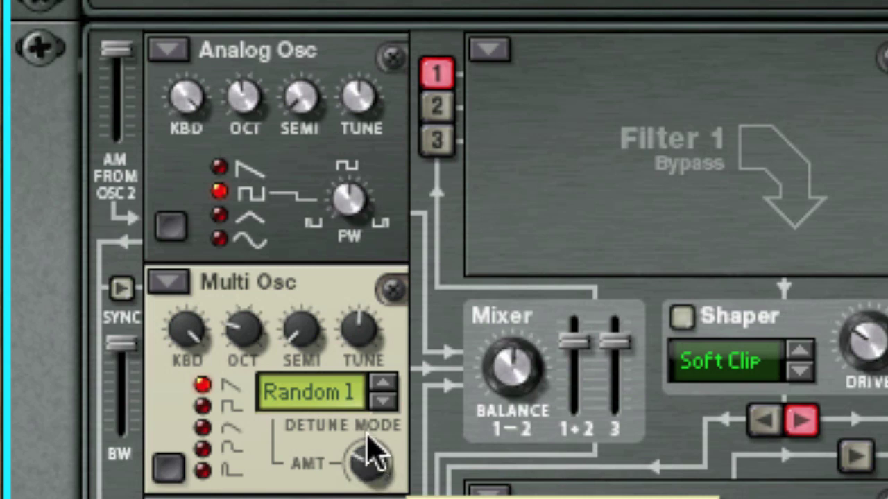
drag(366, 461, 366, 432)
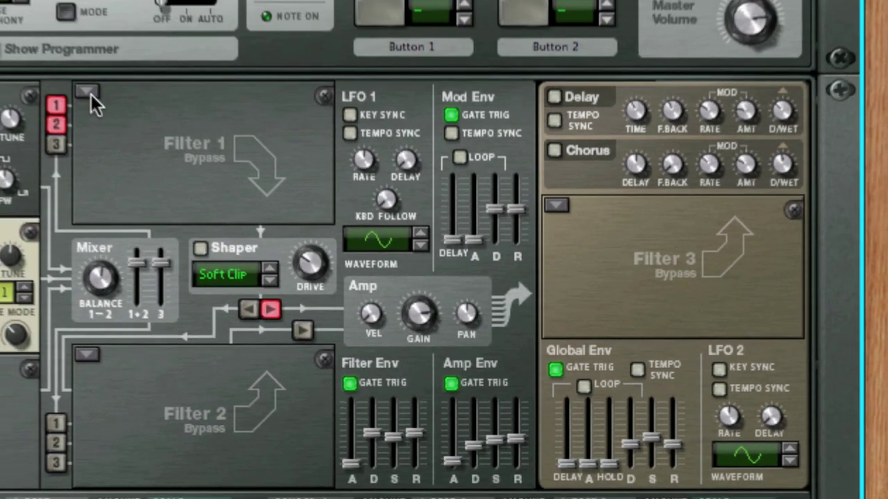
Step: Make Filters 1 and 2 Low Pass Ladder, send Filter 2 to the amp, and route Shaper to Amp
click(23, 32)
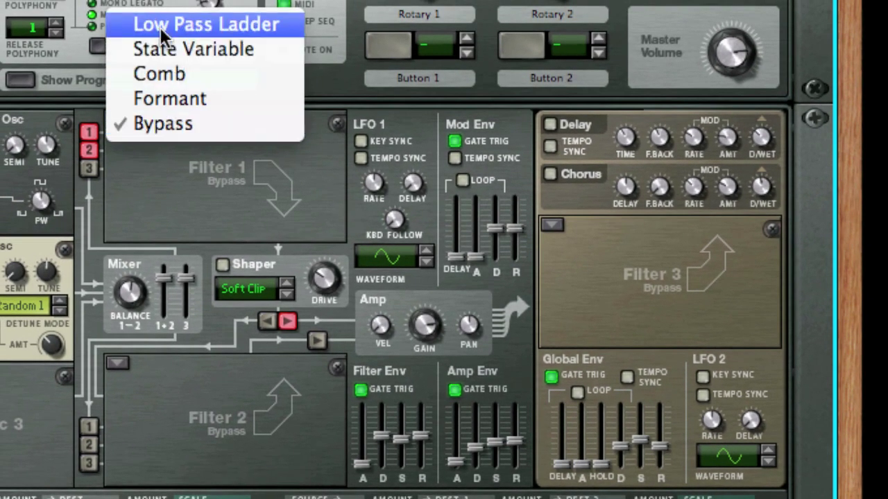
click(159, 25)
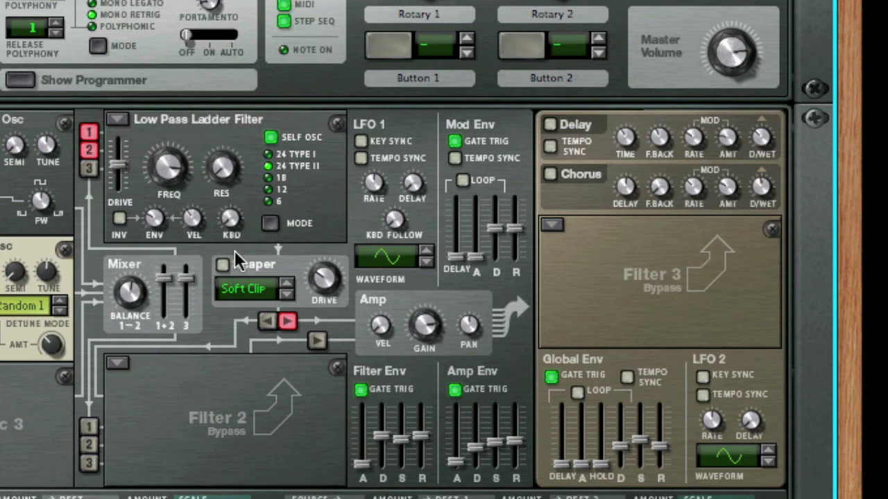
click(283, 323)
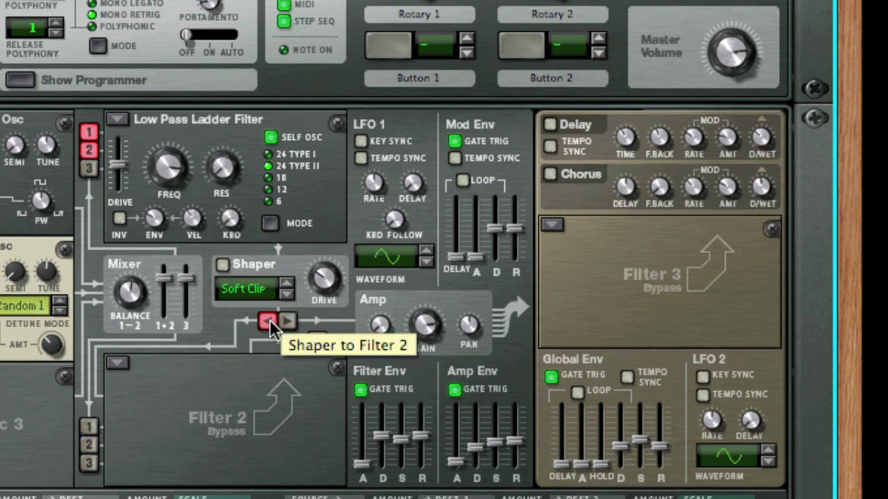
click(120, 365)
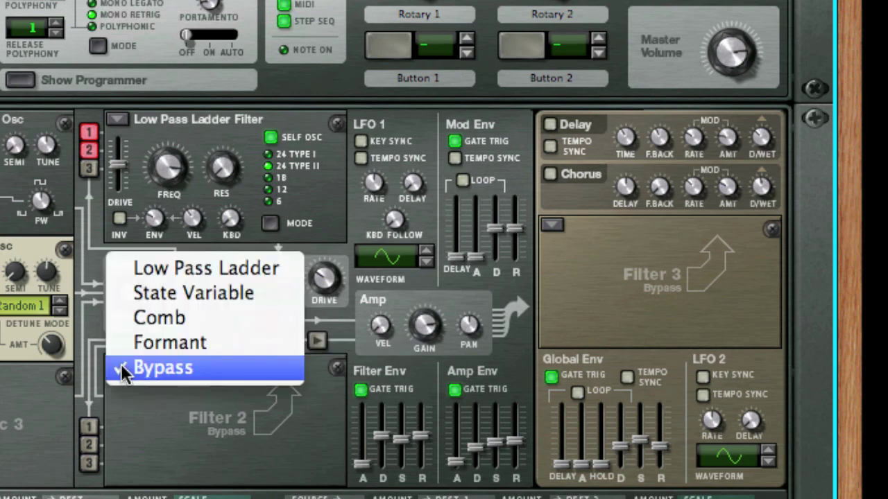
click(195, 272)
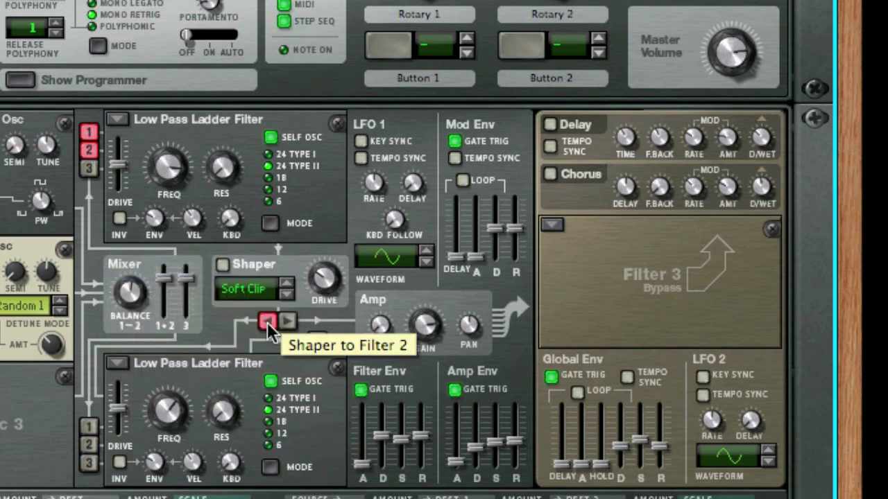
click(316, 340)
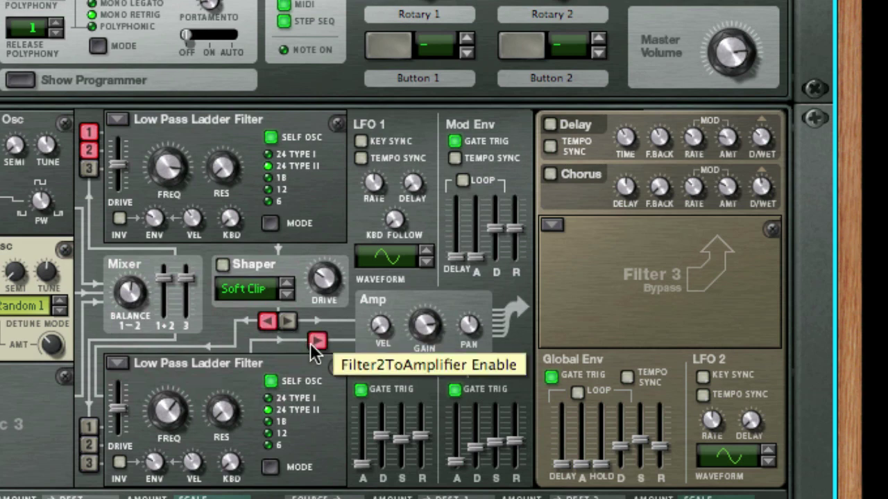
click(280, 321)
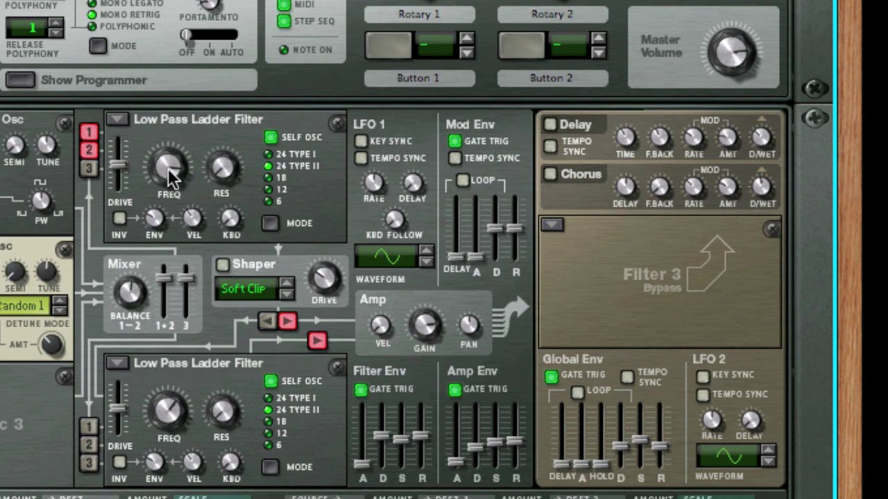
Step: Audition the Formant type on Filter 1, then return it to Low Pass Ladder
mouse_move(168, 168)
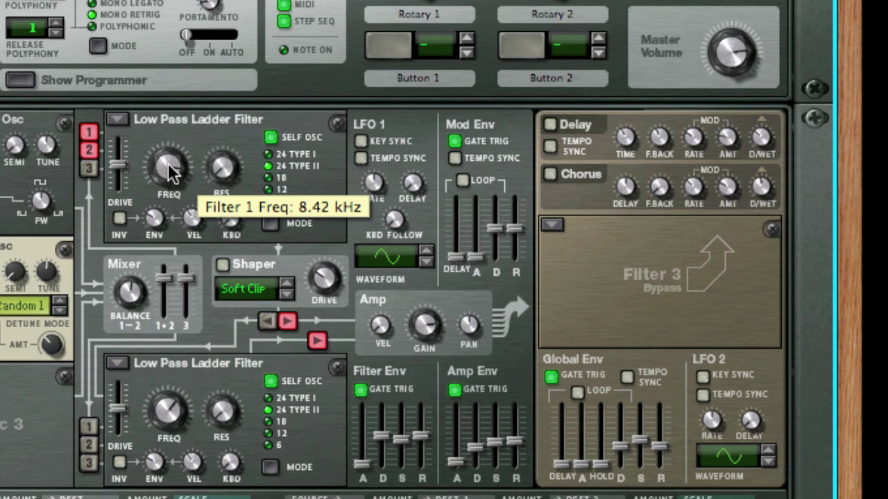
mouse_move(235, 172)
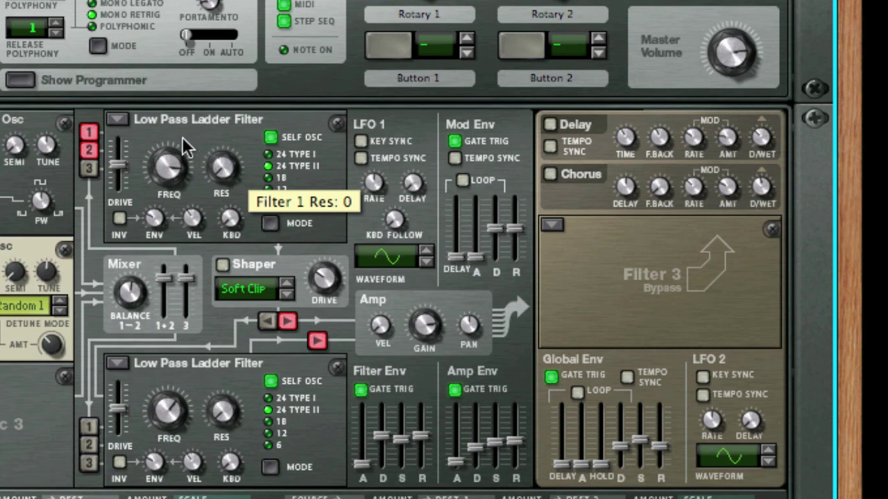
click(174, 120)
click(158, 196)
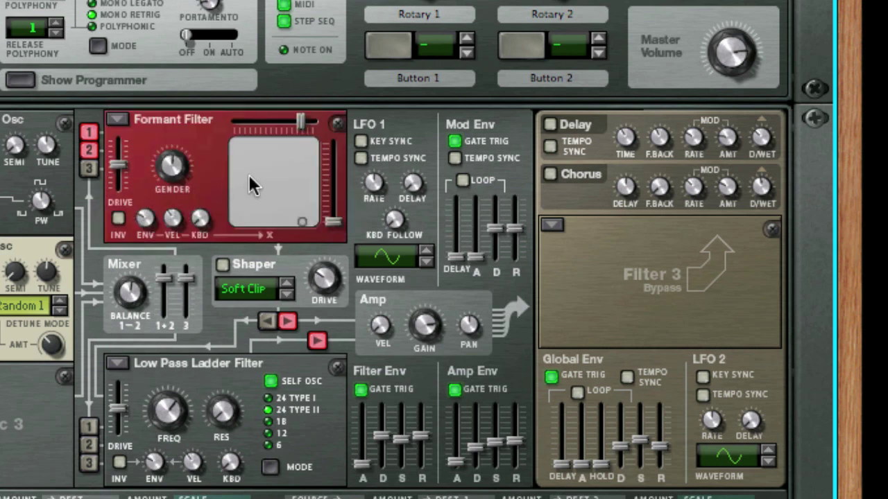
click(116, 122)
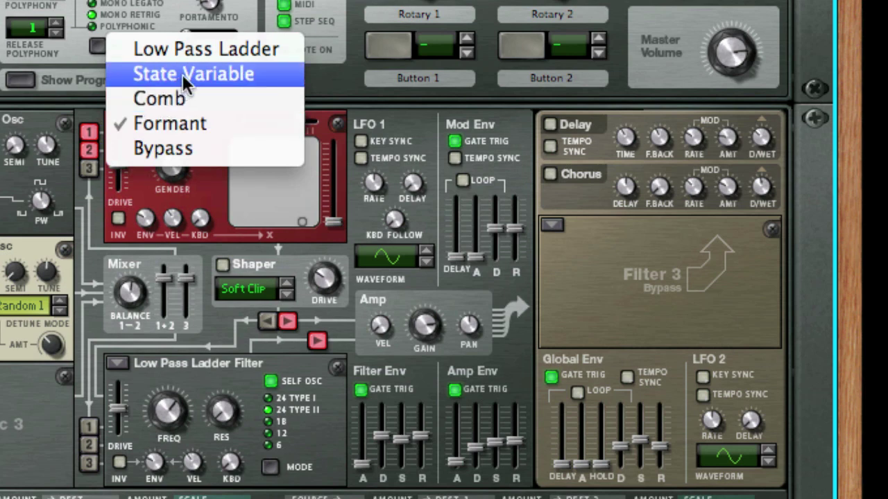
click(203, 50)
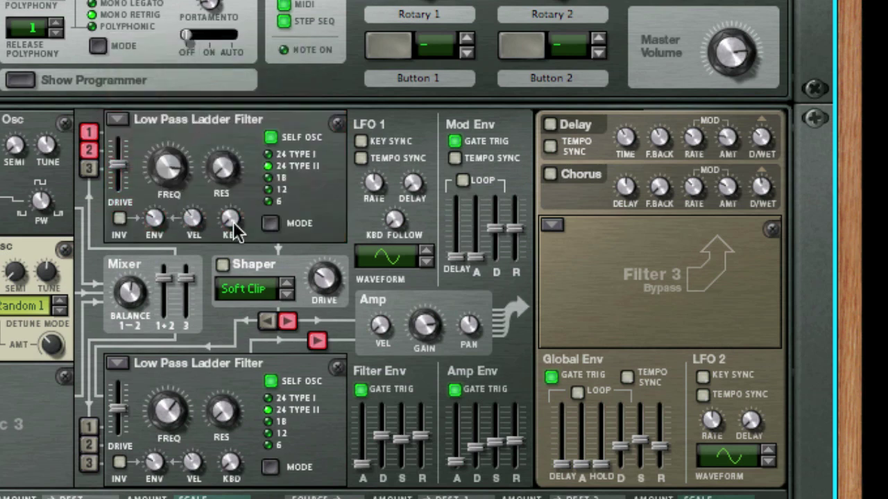
Step: Lower Filter 1 keyboard tracking to 20, toggle Self Osc off and on, and raise drive to about 96
mouse_move(228, 219)
mouse_down()
mouse_move(245, 128)
mouse_move(229, 224)
mouse_up()
click(272, 138)
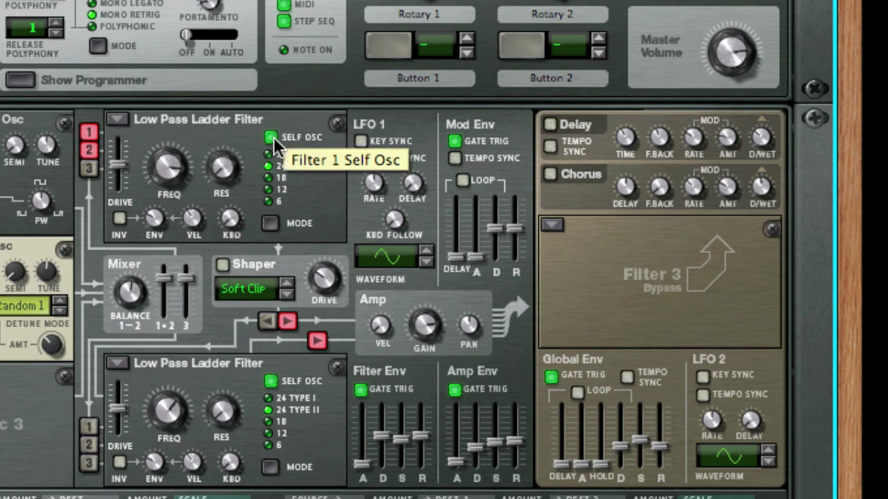
click(274, 139)
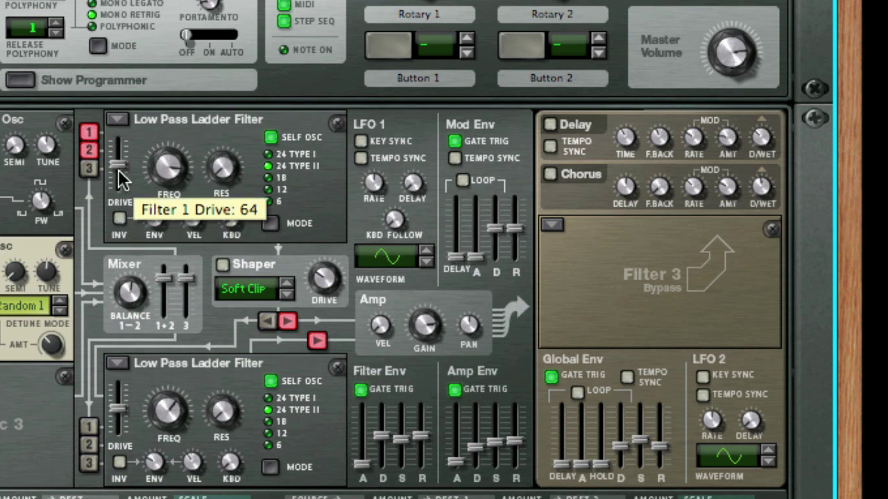
mouse_move(120, 179)
mouse_down()
mouse_move(122, 160)
mouse_move(124, 171)
mouse_up()
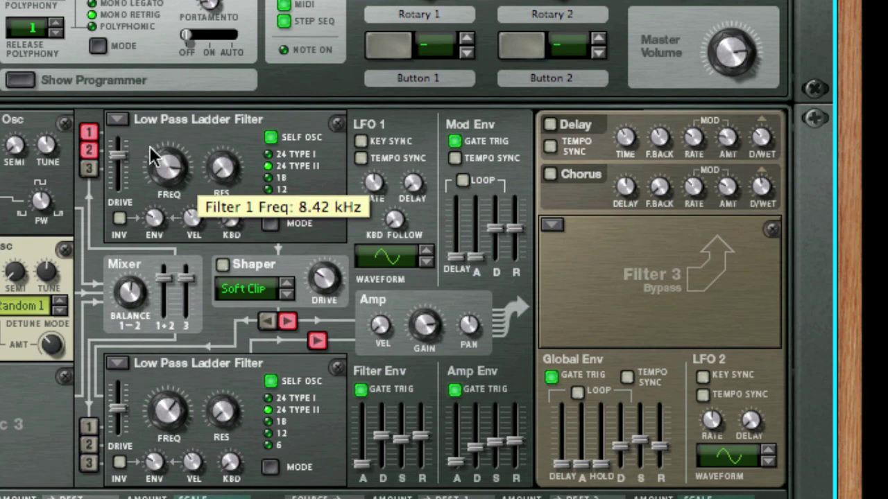
Step: Audition the State Variable, Comb and Formant filter types on Filter 1
click(119, 121)
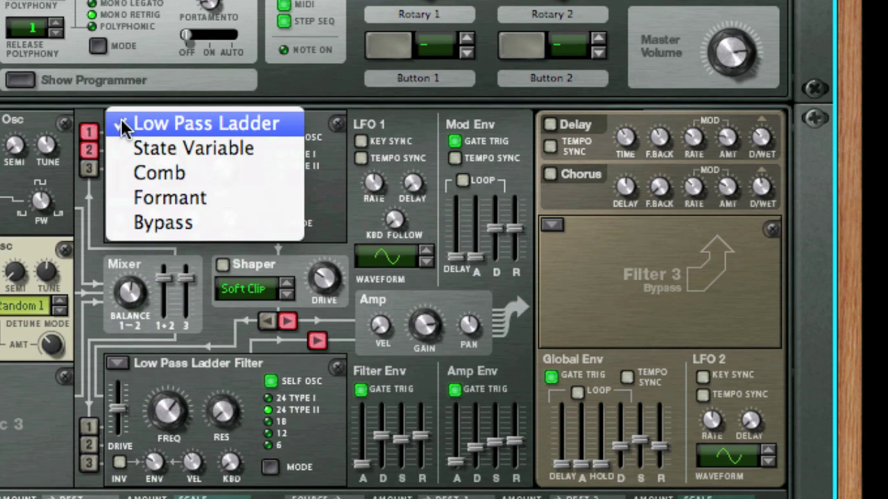
click(155, 150)
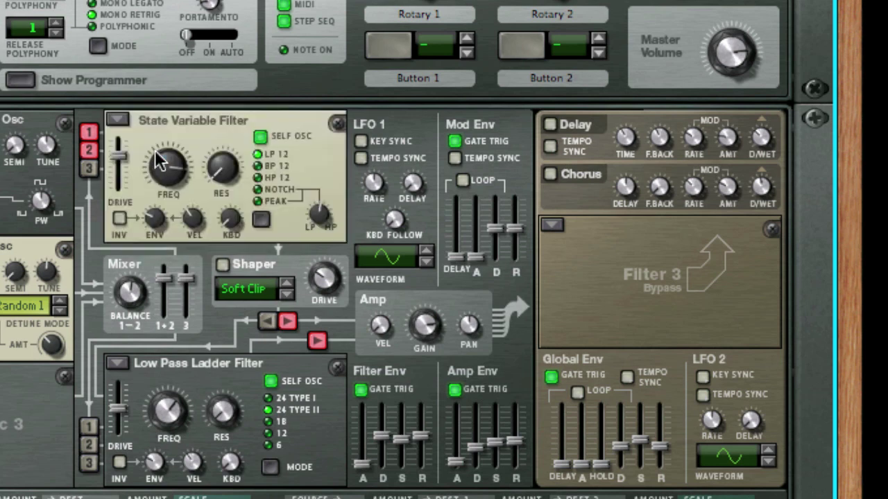
click(112, 116)
click(133, 149)
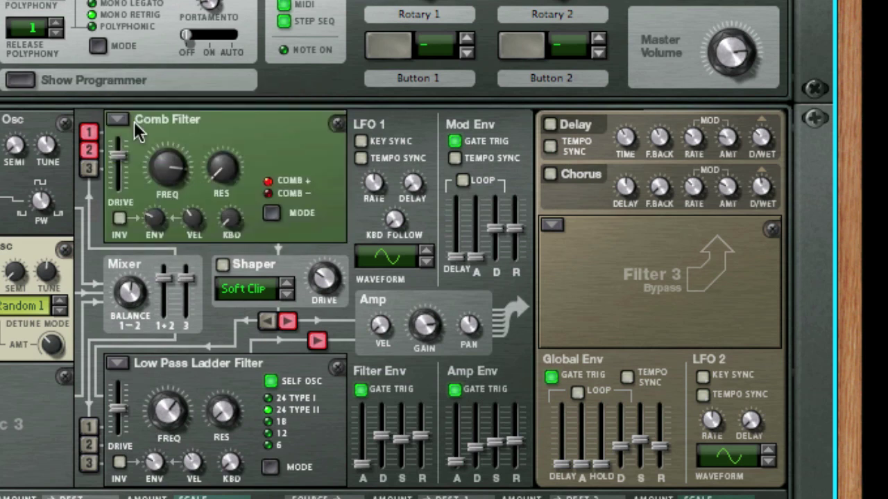
click(106, 118)
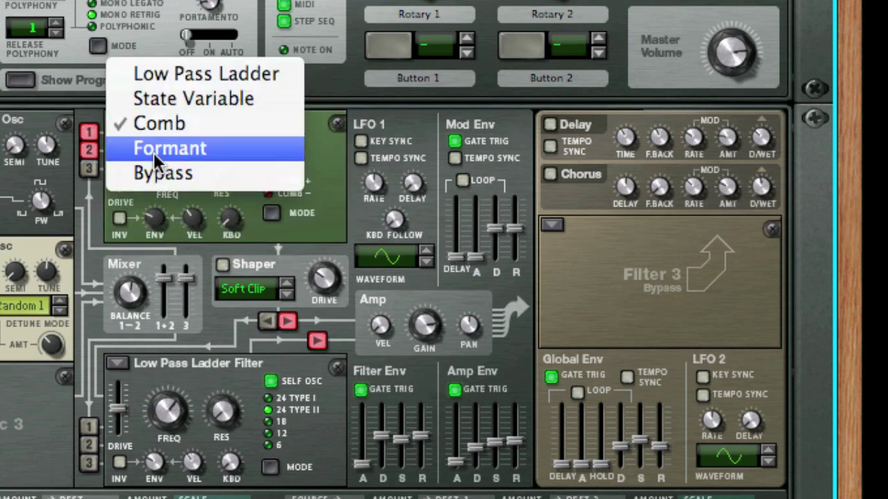
click(153, 153)
Step: Return Filter 1 to Low Pass Ladder with cutoff lowered to 702 Hz and resonance raised
click(118, 119)
click(182, 132)
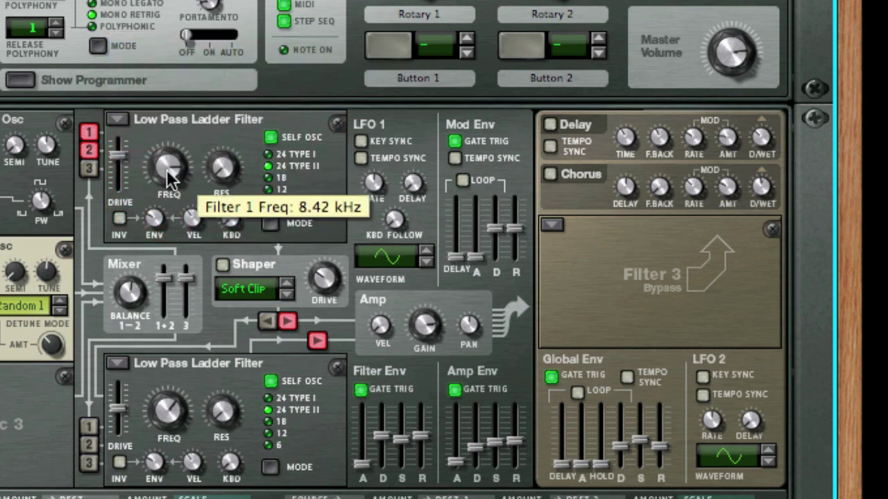
drag(170, 182, 157, 197)
drag(221, 174, 210, 84)
Step: Switch Filter 1 to State Variable with its cutoff lowered to 118 Hz
click(117, 119)
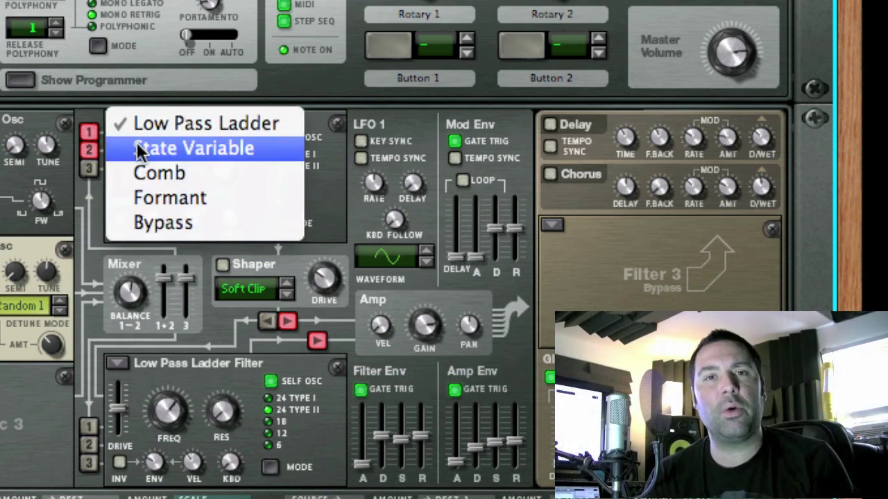
click(139, 146)
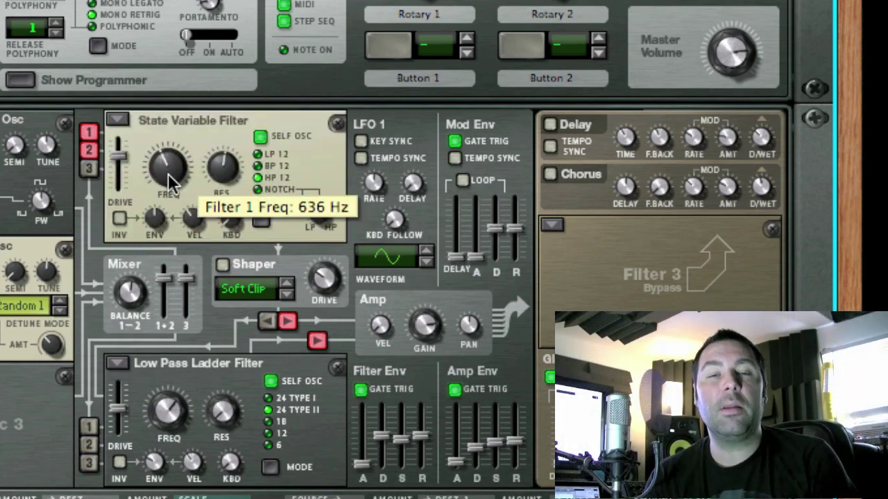
drag(168, 174, 179, 229)
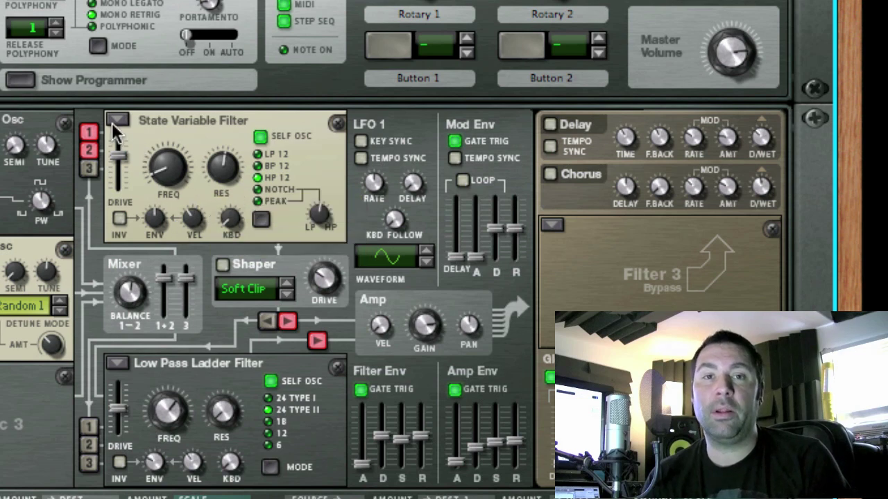
Step: Change Filter 1 to a Comb filter with cutoff raised to 124 Hz
click(114, 121)
click(140, 145)
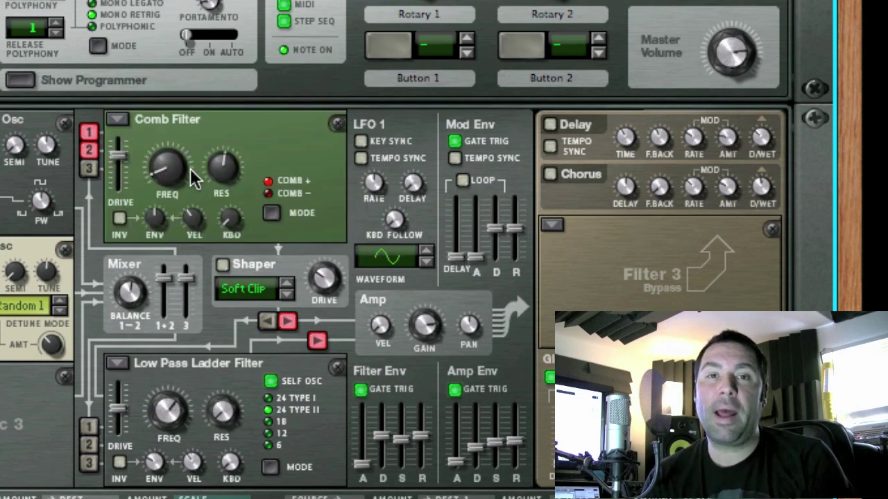
mouse_move(175, 159)
drag(174, 164, 173, 161)
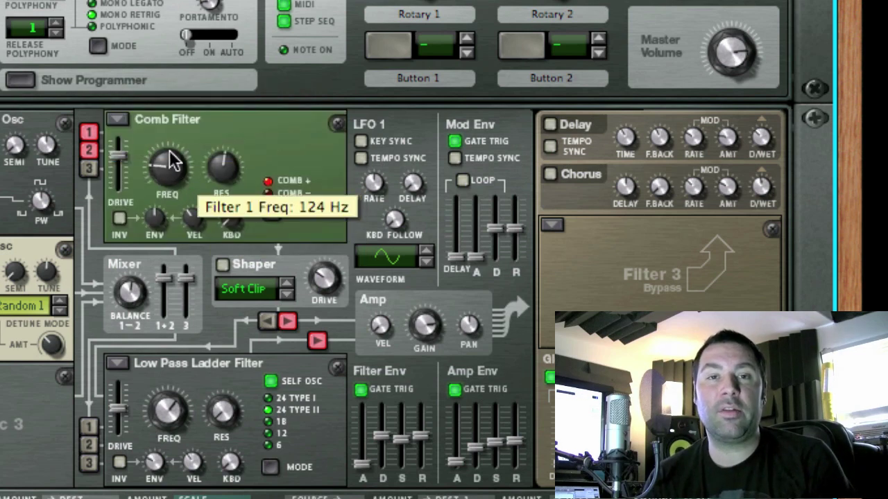
Step: Try the Formant filter's X/Y vowel pad, then return Filter 1 to Comb
click(119, 121)
click(135, 149)
mouse_move(234, 190)
mouse_down()
mouse_move(283, 200)
mouse_move(297, 165)
mouse_move(256, 151)
mouse_move(242, 184)
mouse_move(234, 220)
mouse_move(273, 238)
mouse_move(300, 202)
mouse_move(265, 147)
mouse_move(237, 169)
mouse_move(244, 211)
mouse_move(282, 196)
mouse_move(248, 164)
mouse_move(256, 192)
mouse_move(288, 207)
mouse_move(284, 162)
mouse_move(239, 217)
mouse_move(258, 236)
mouse_move(277, 202)
mouse_move(252, 152)
mouse_move(239, 170)
mouse_move(294, 147)
mouse_move(312, 204)
mouse_move(238, 191)
mouse_up()
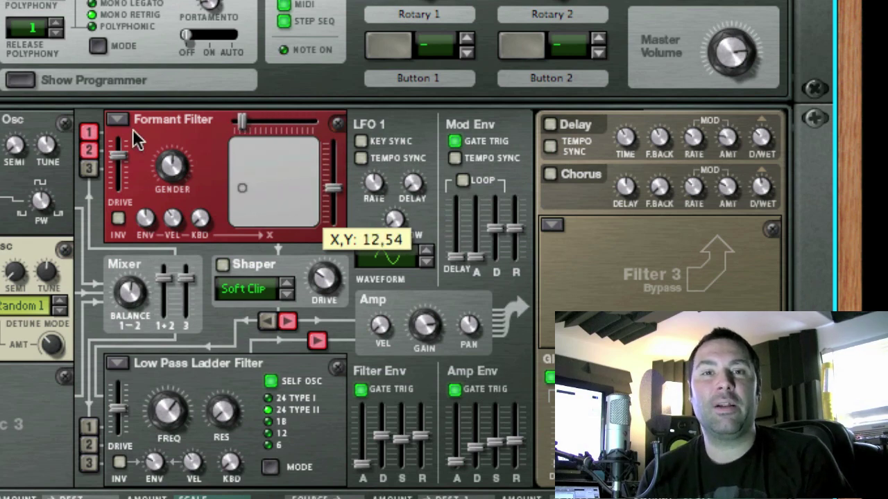
click(119, 121)
click(174, 97)
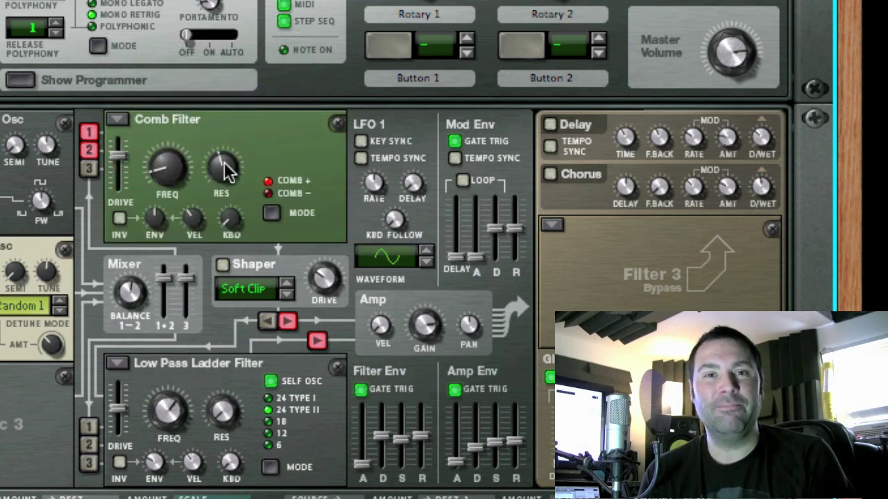